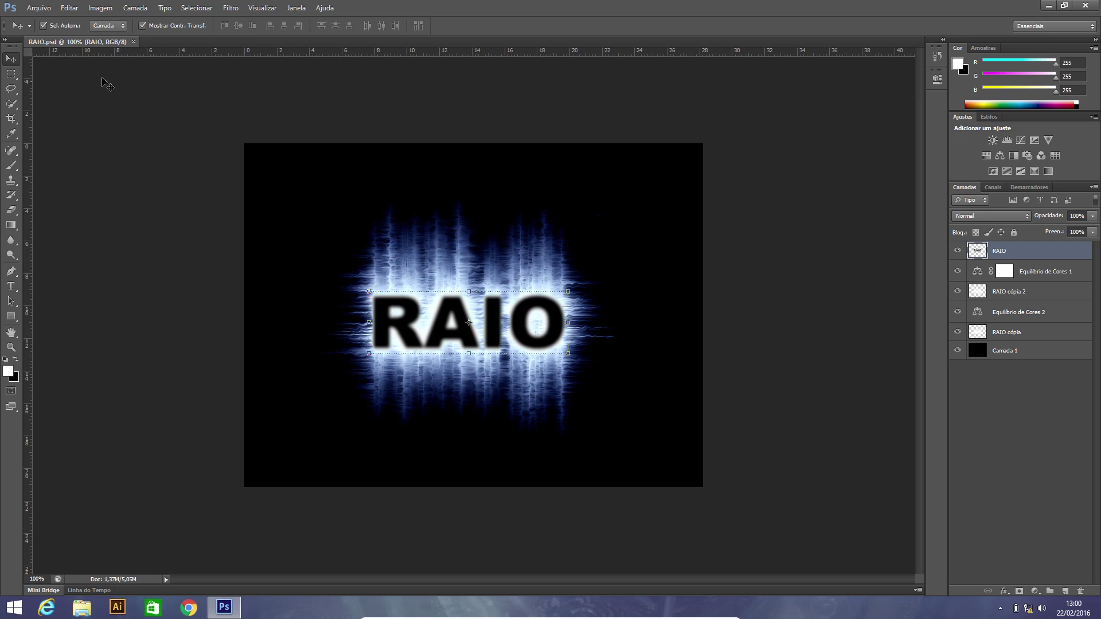
Close RAIO.psd and create a new 800 x 600 pixel Web document at 72 pixels/inch with a transparent background.
left_click(133, 42)
key("ctrl+n")
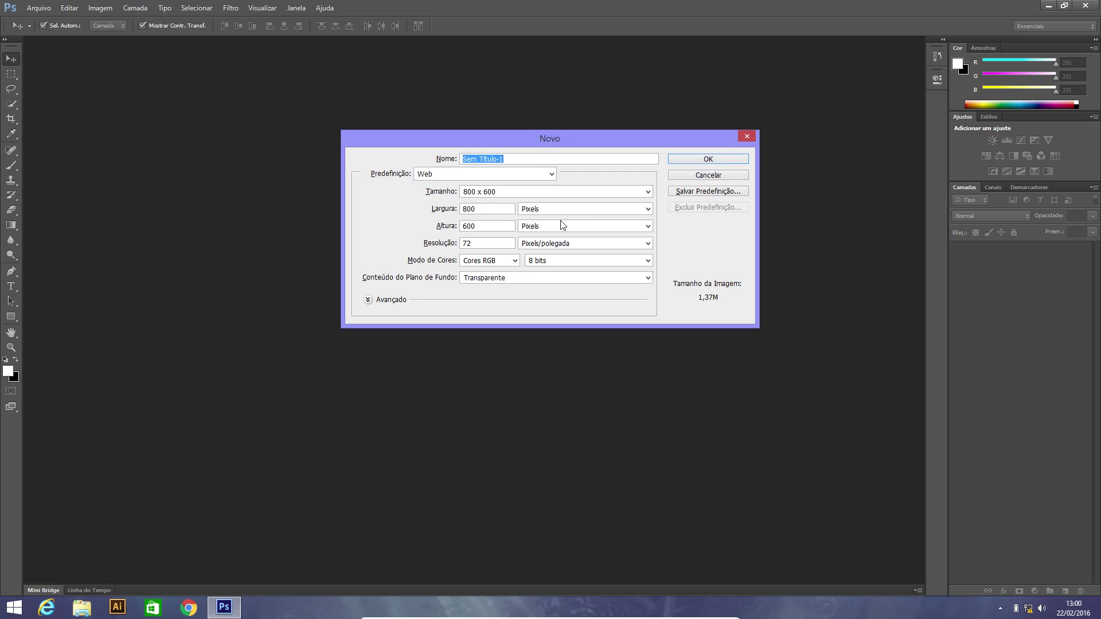
left_click(443, 175)
left_click(443, 175)
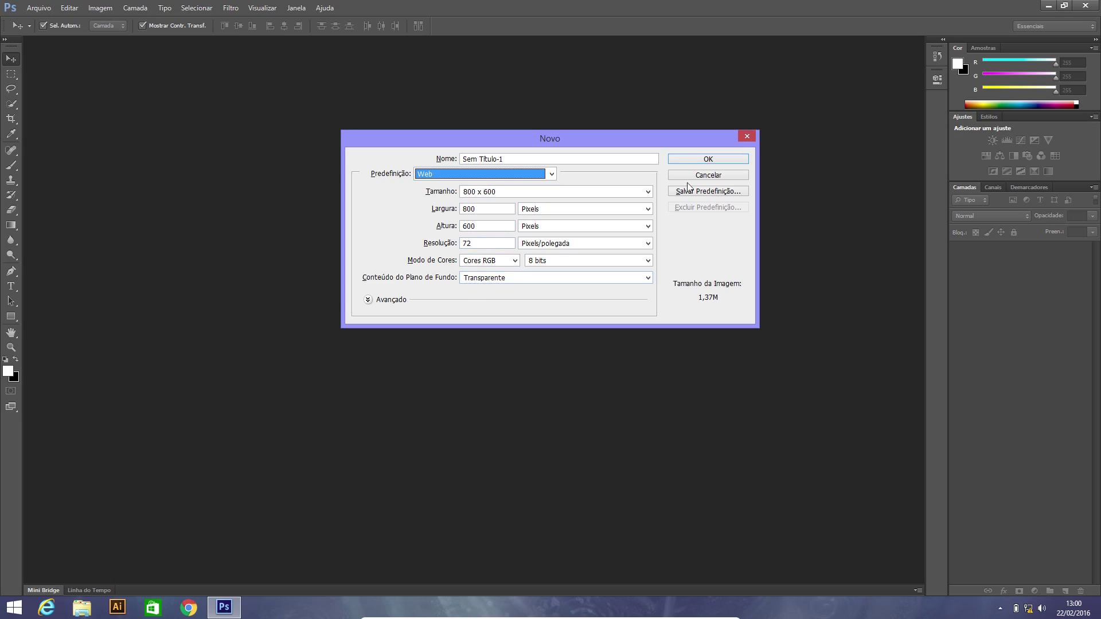
left_click(700, 162)
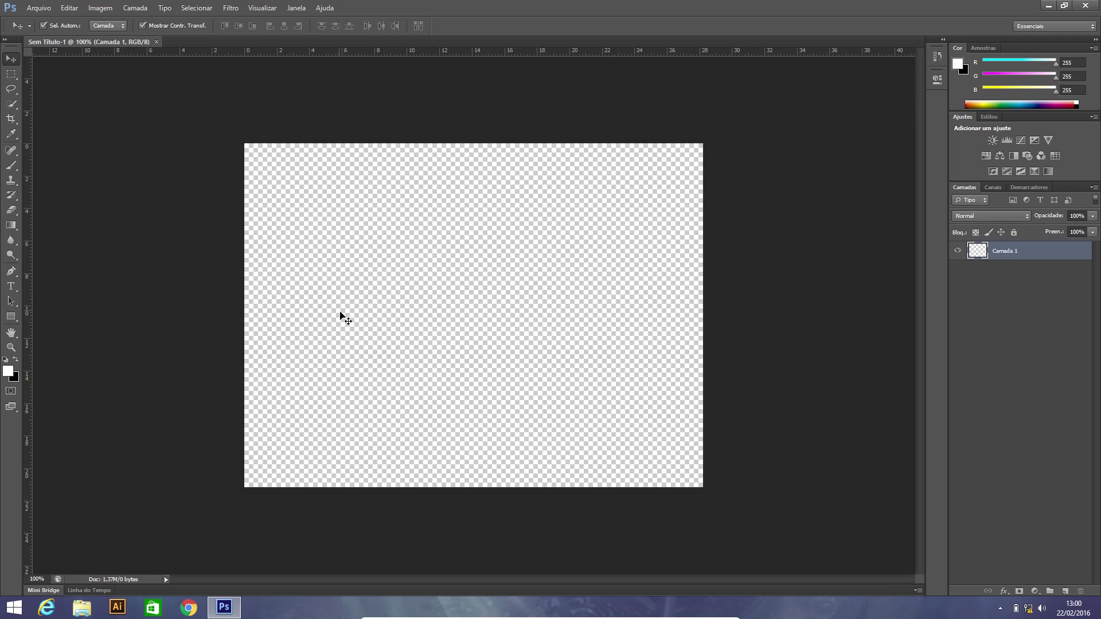
Fill the empty layer Camada 1 with black, keeping white as the foreground colour.
key("x")
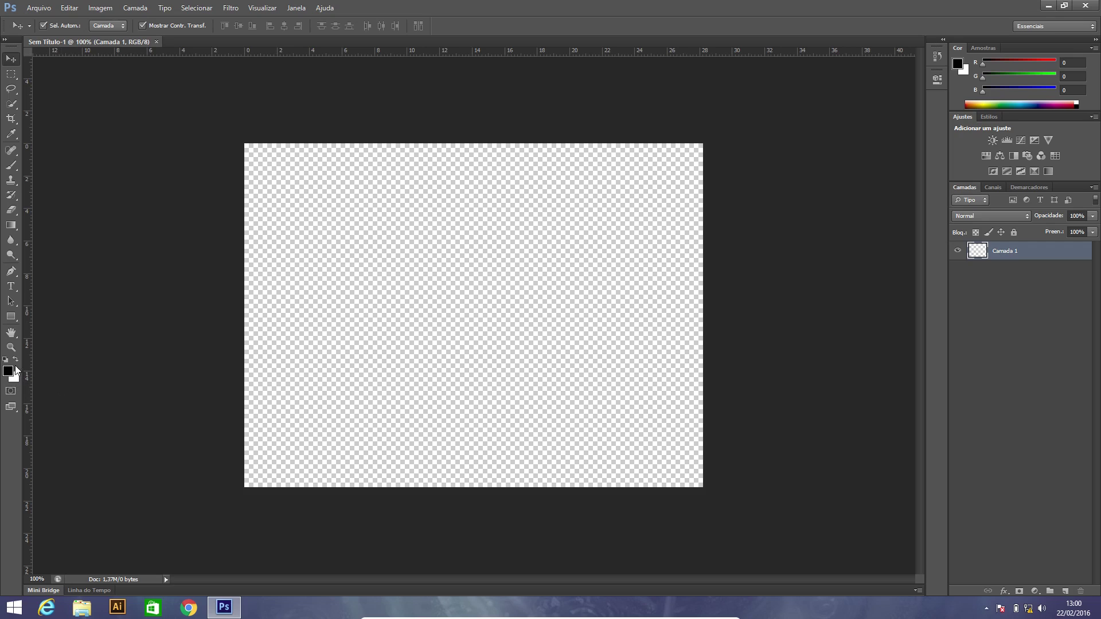
left_click(16, 359)
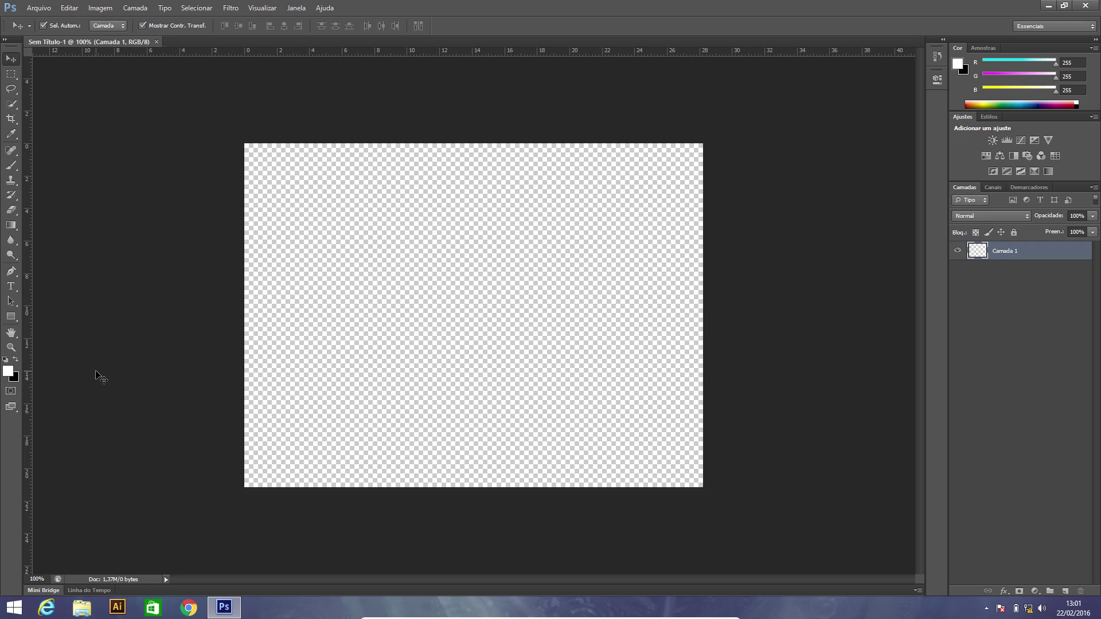
key("ctrl+BackSpace")
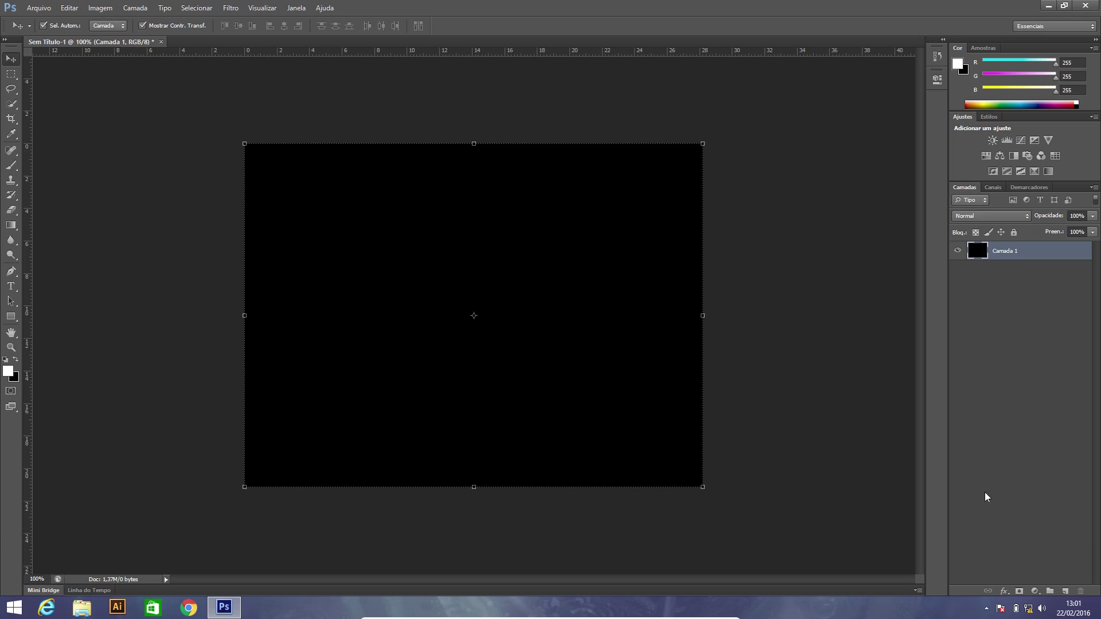
Add the text RAIO on the canvas in white Arial Black at 72 pt.
left_click(10, 288)
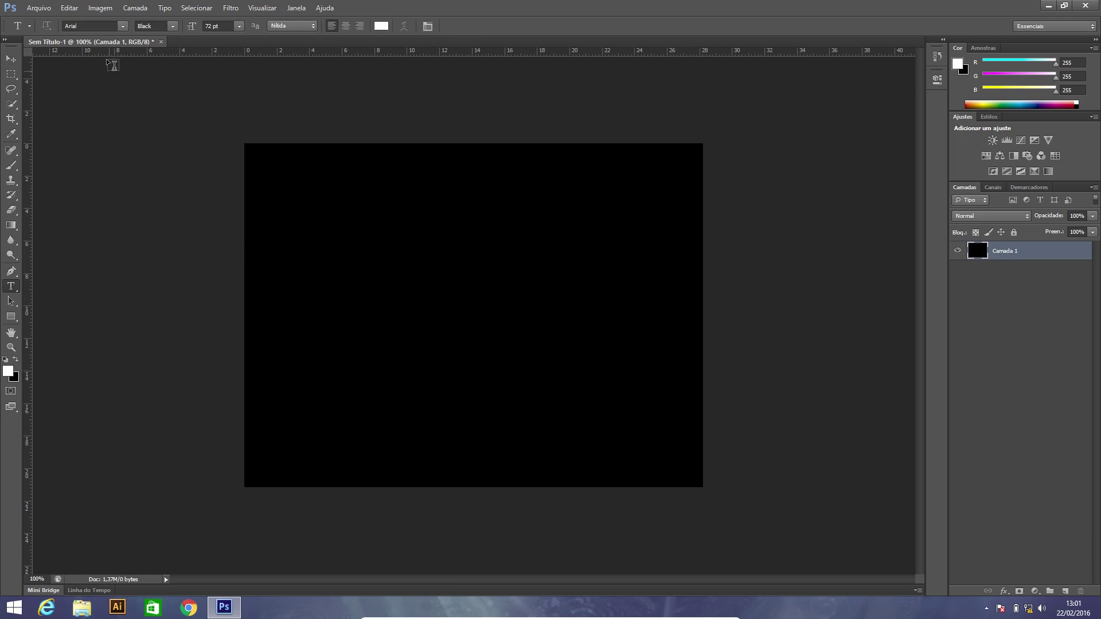
left_click(123, 27)
left_click(123, 27)
left_click(172, 27)
left_click(172, 27)
left_click(240, 26)
left_click(239, 27)
left_click(381, 26)
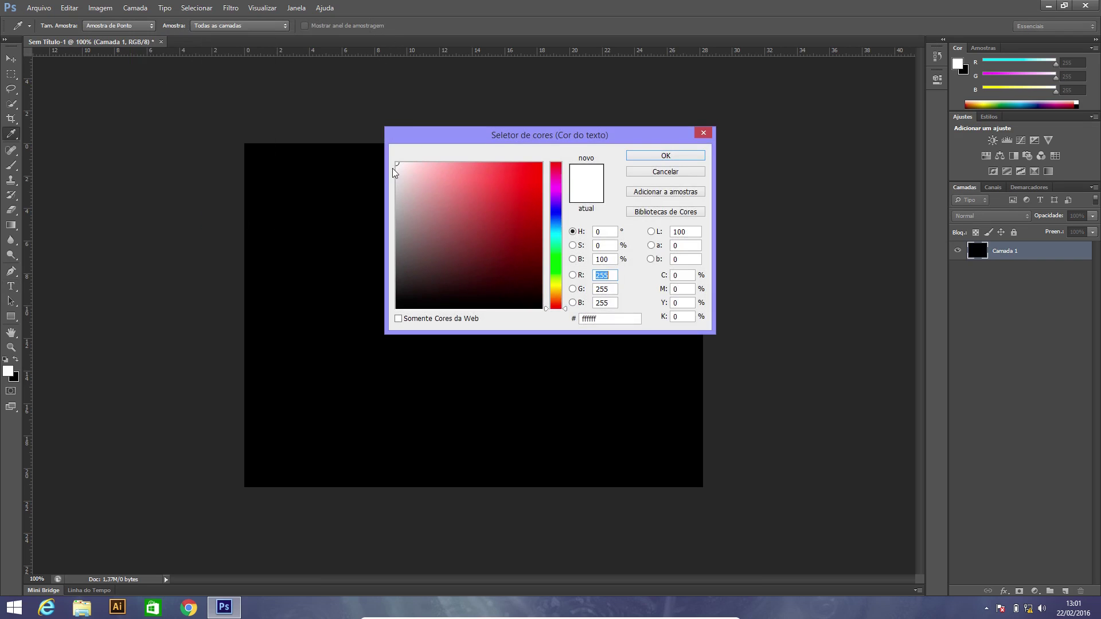
left_click(660, 157)
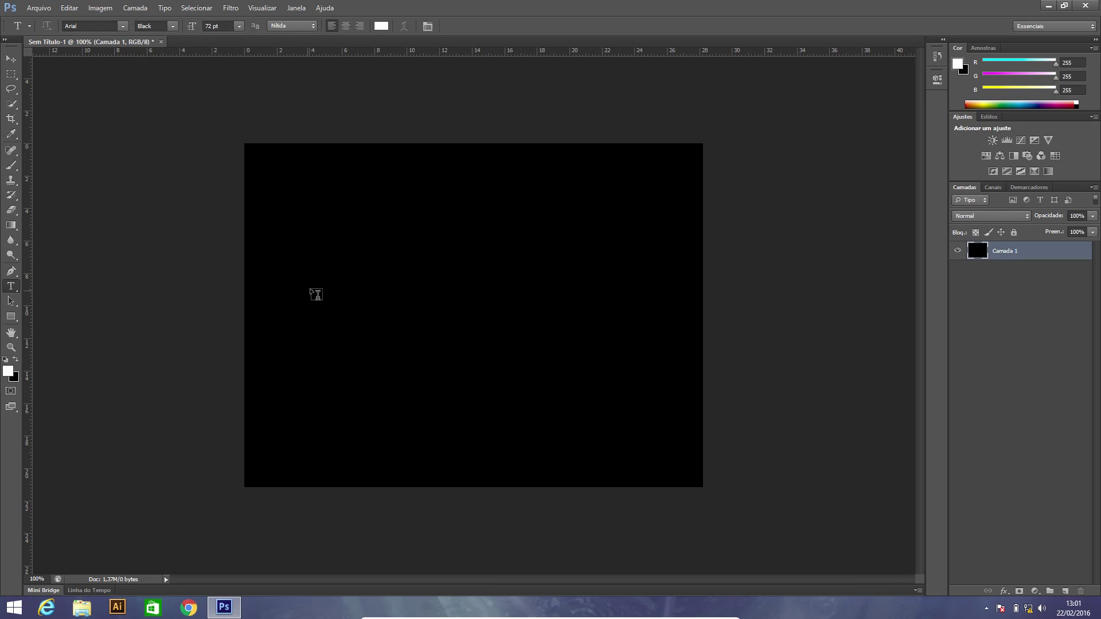
left_click(342, 291)
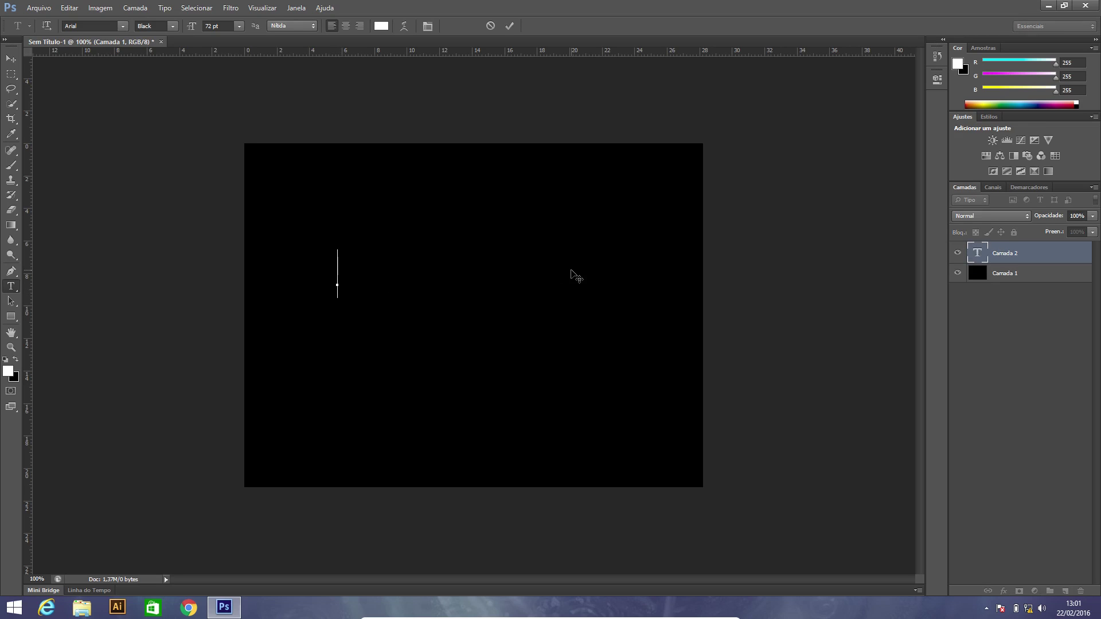
type("RAIO")
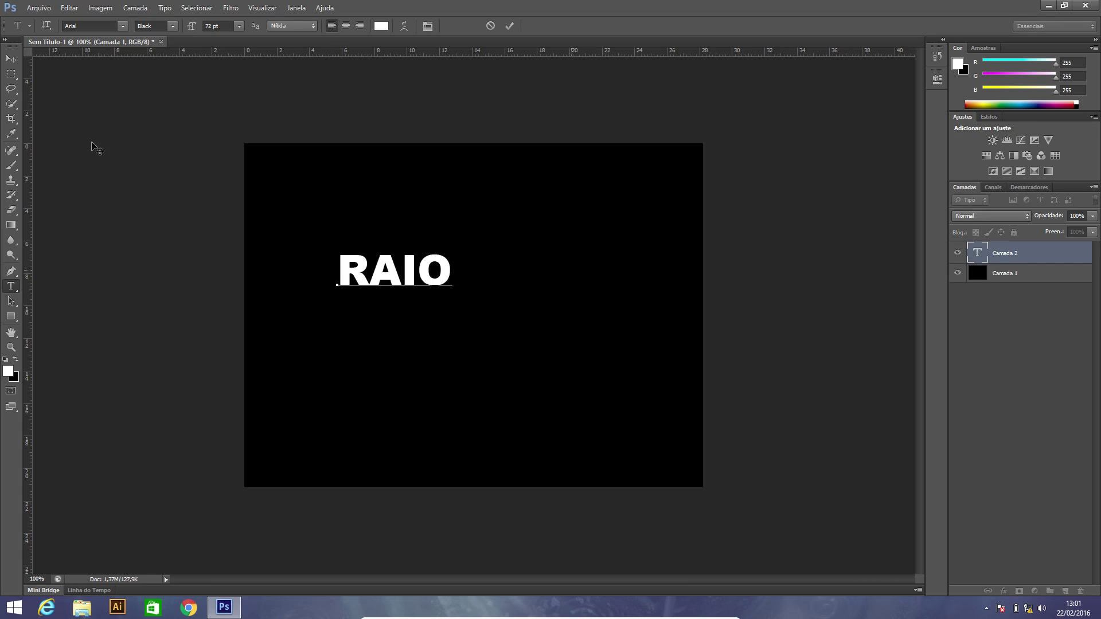
left_click(11, 58)
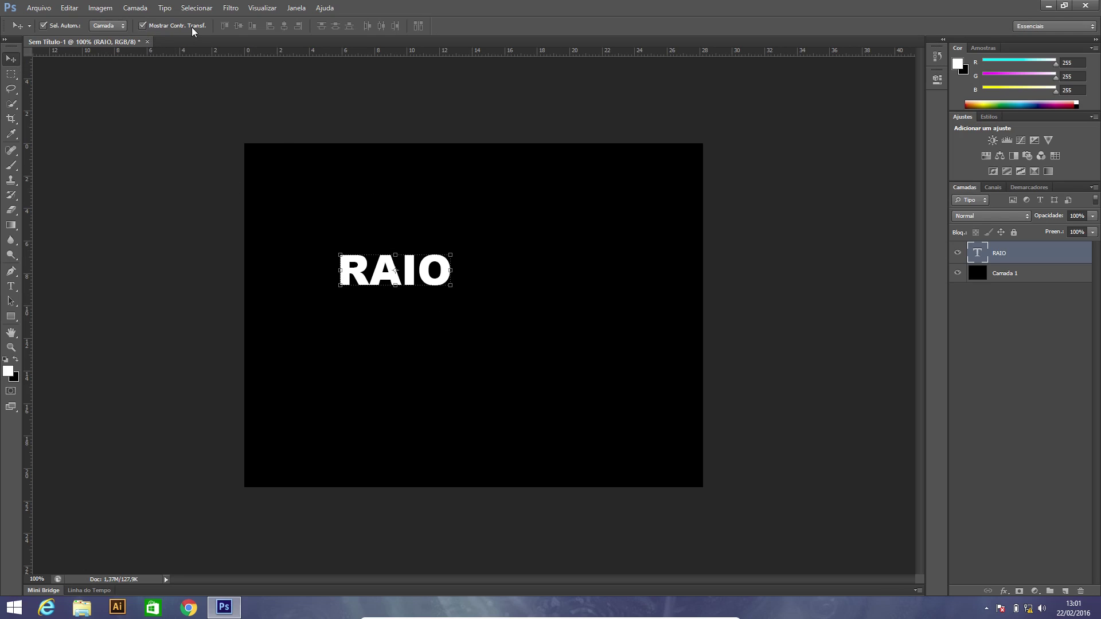
Centre the RAIO text vertically and horizontally on the black background layer.
left_click_drag(410, 271, 427, 289)
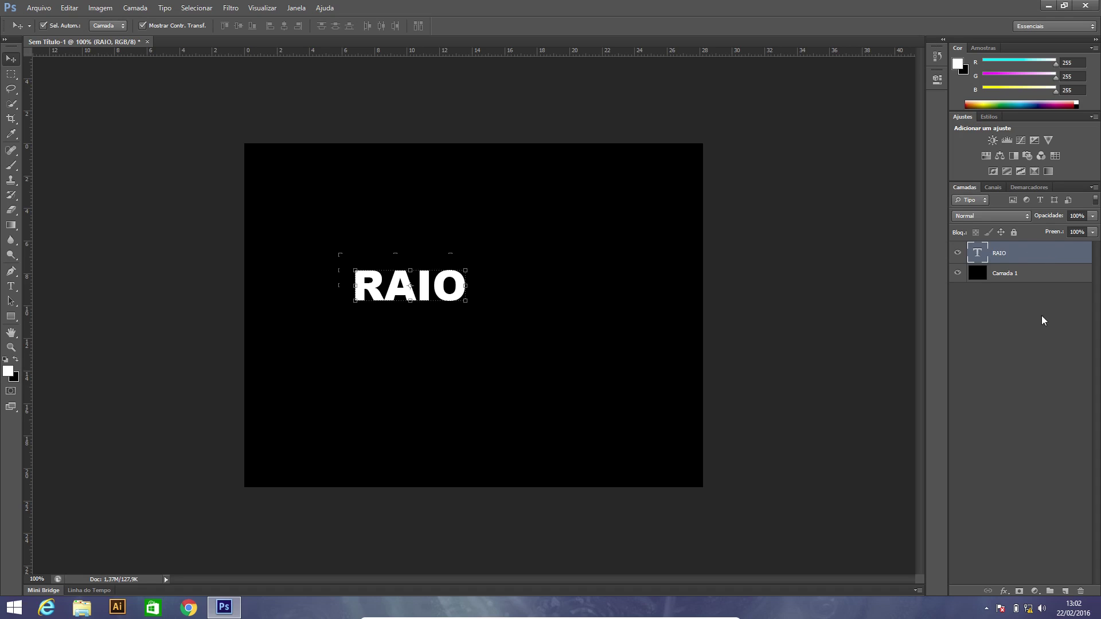
left_click(1056, 277, "shift")
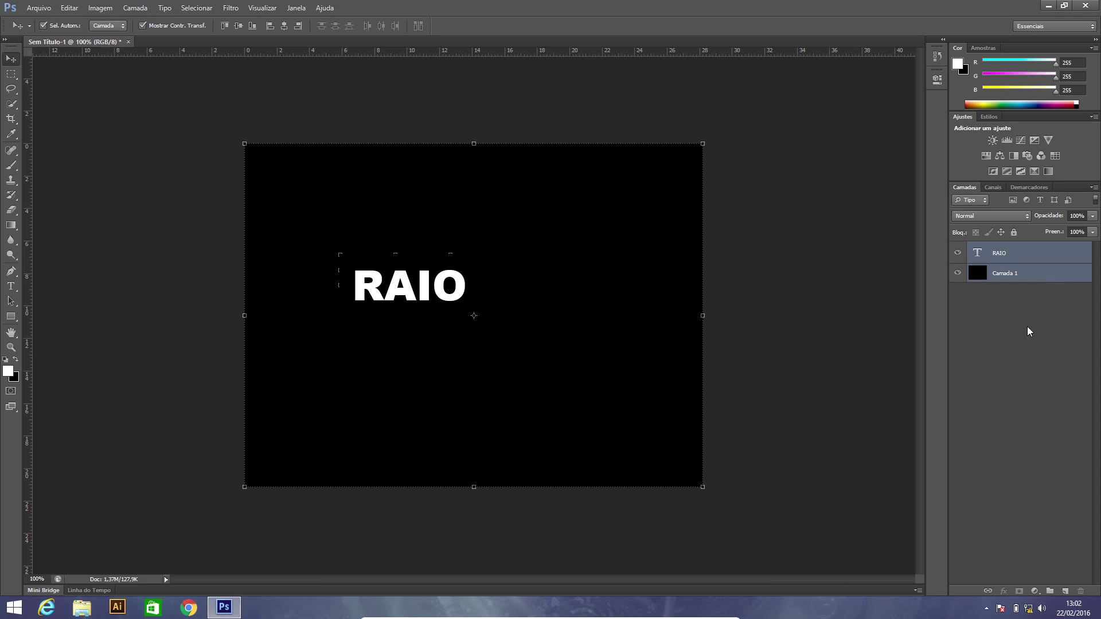
left_click(239, 27)
left_click(284, 26)
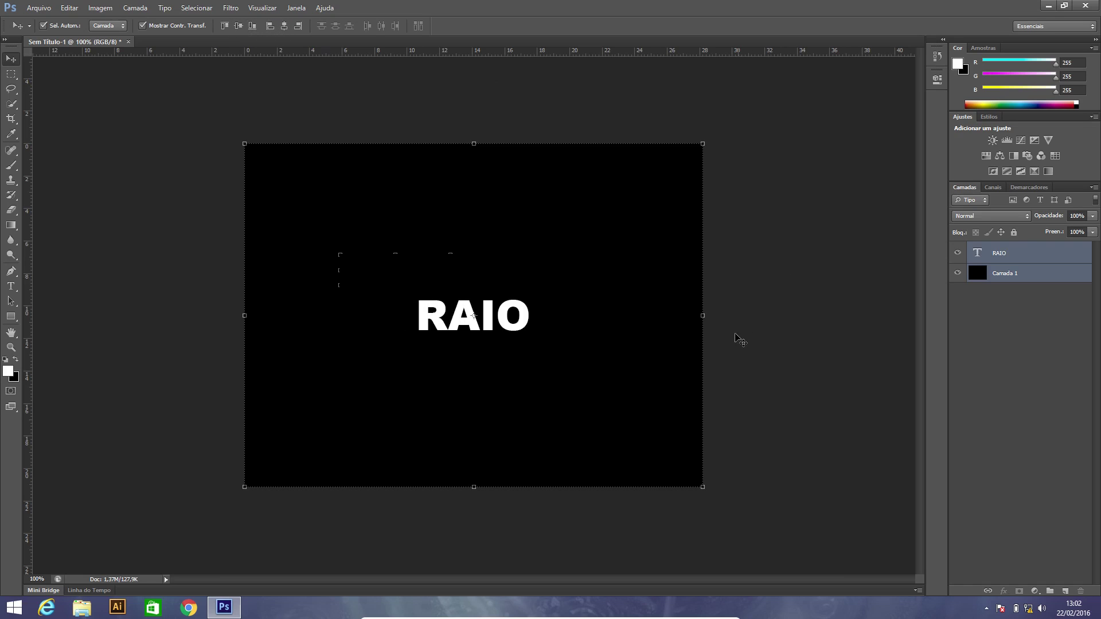
Scale the RAIO text proportionally from its centre to about 232%.
left_click(1041, 254)
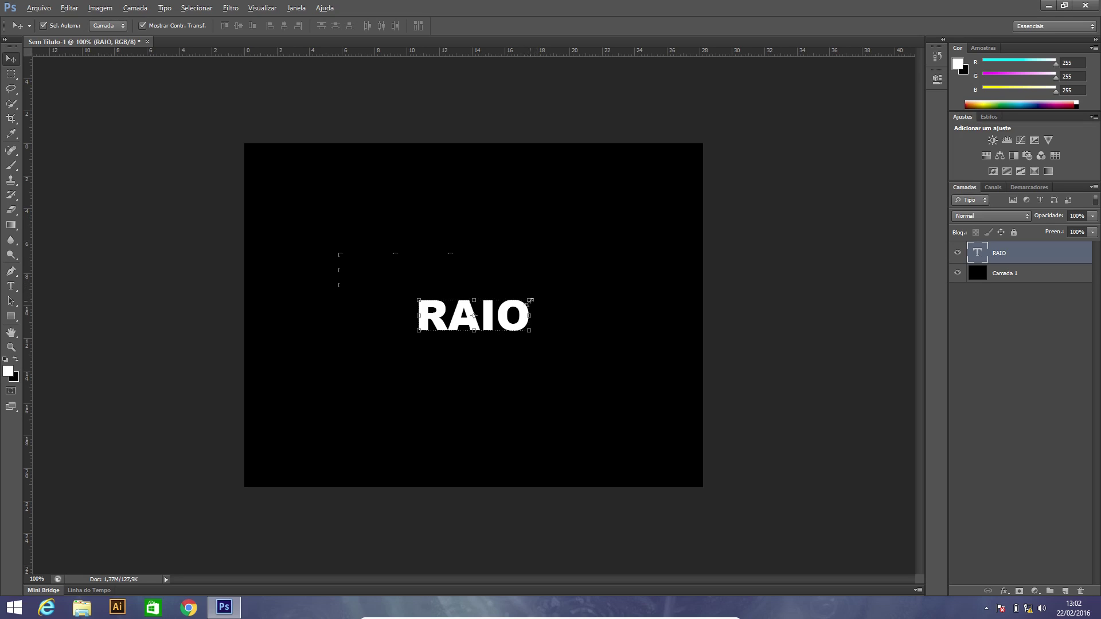
left_click_drag(529, 300, 473, 319)
key("ctrl+z")
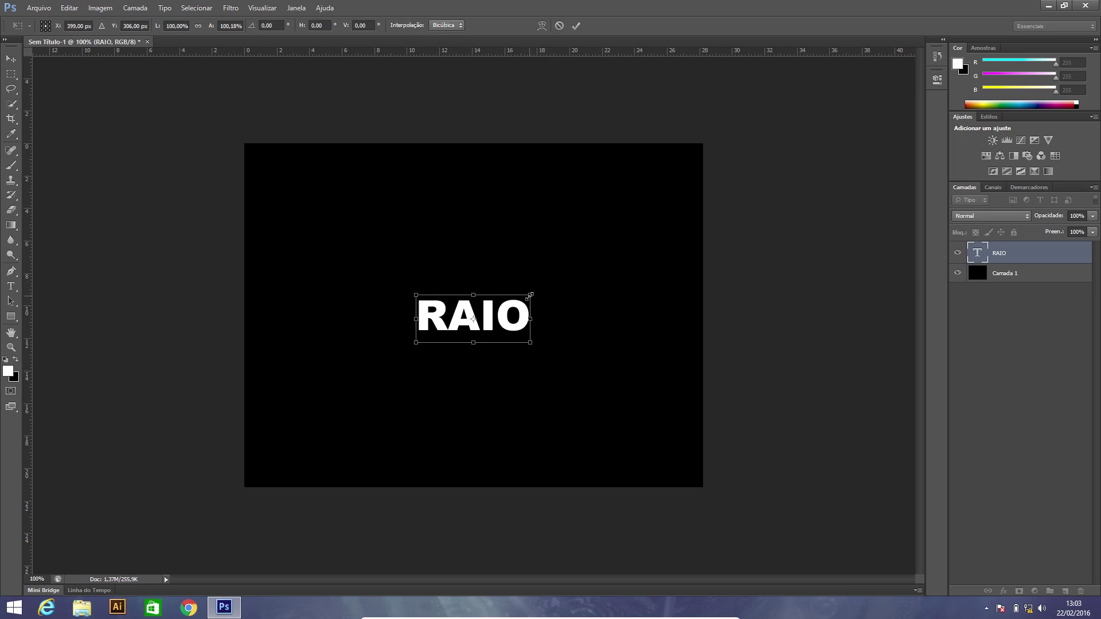
left_click_drag(528, 295, 593, 238)
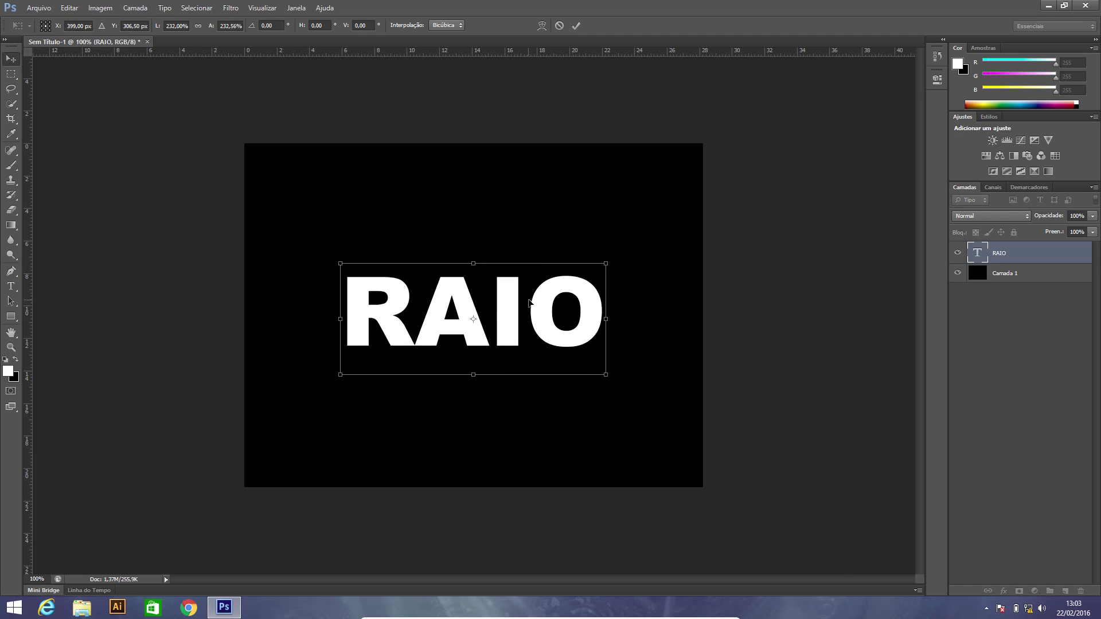
key("Return")
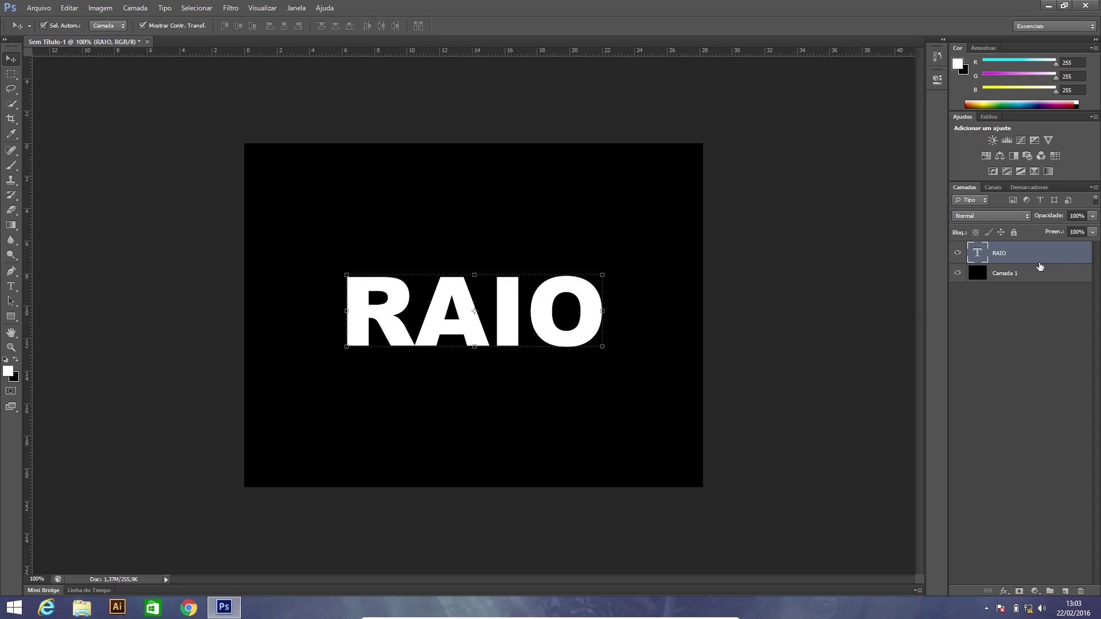
Rasterize the RAIO text layer and duplicate it.
right_click(1058, 255)
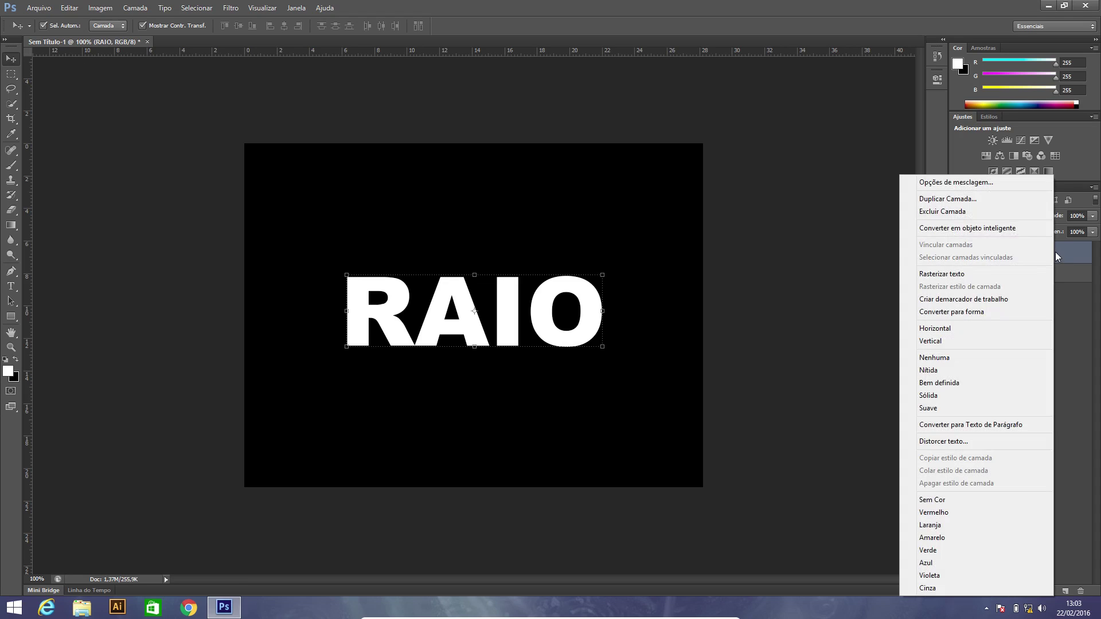
left_click(946, 276)
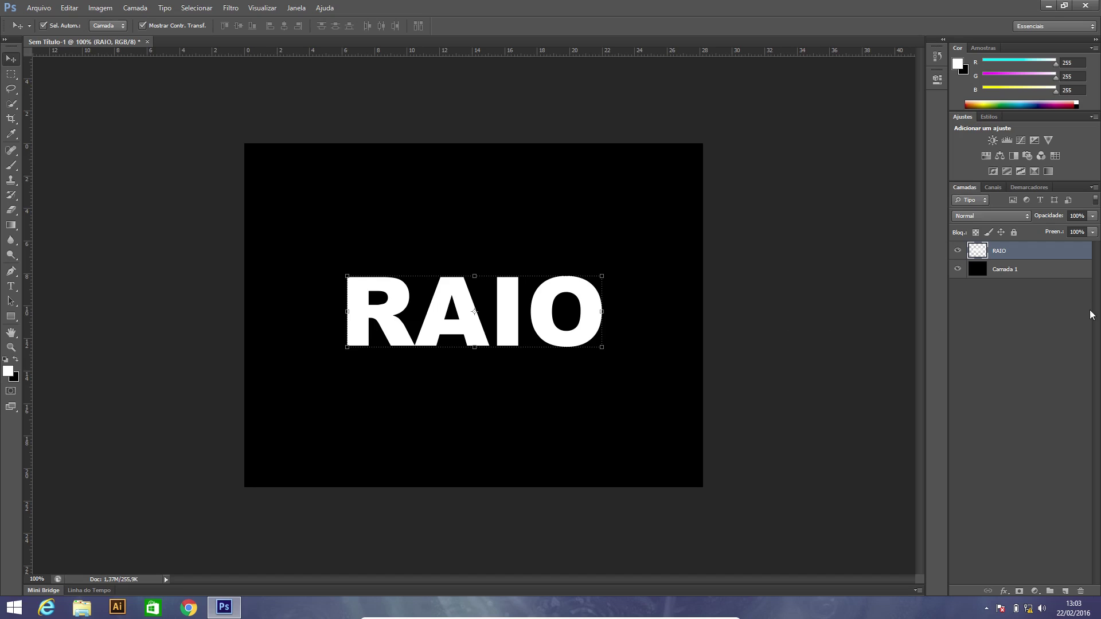
key("ctrl+j")
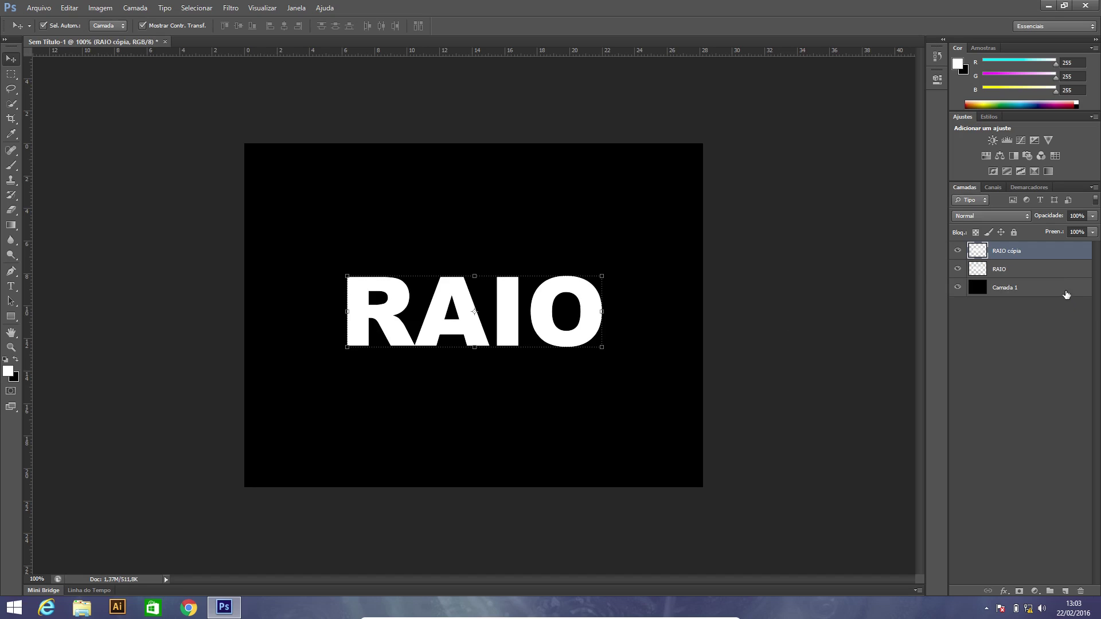
Hide the original RAIO layer and rotate the copy 90° clockwise.
left_click(958, 269)
left_click(70, 8)
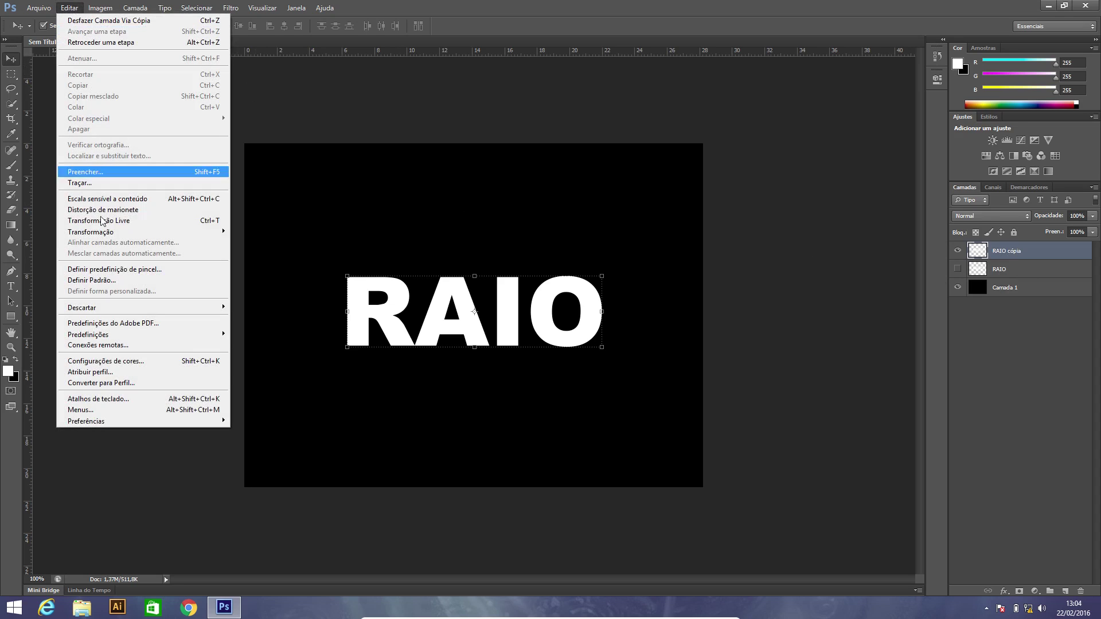
mouse_move(157, 232)
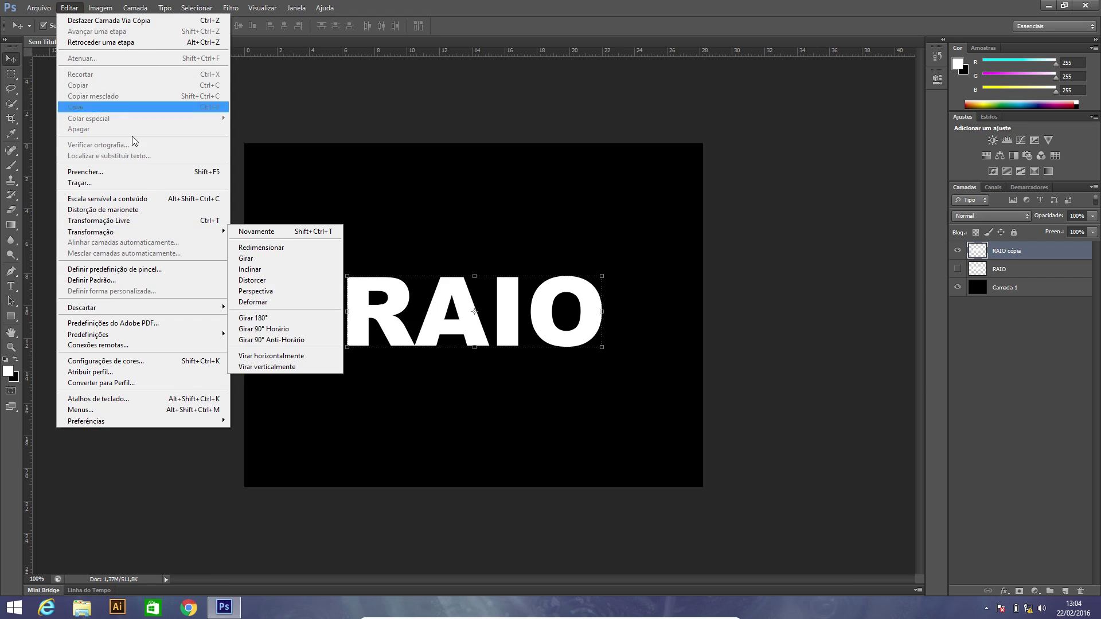
left_click(267, 332)
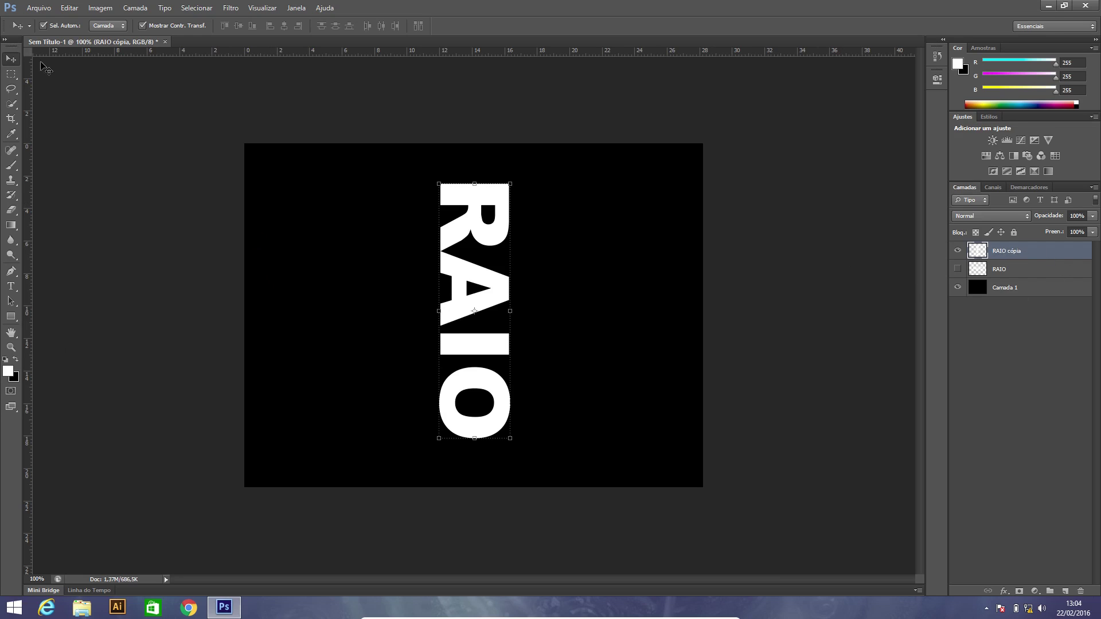
left_click(107, 10)
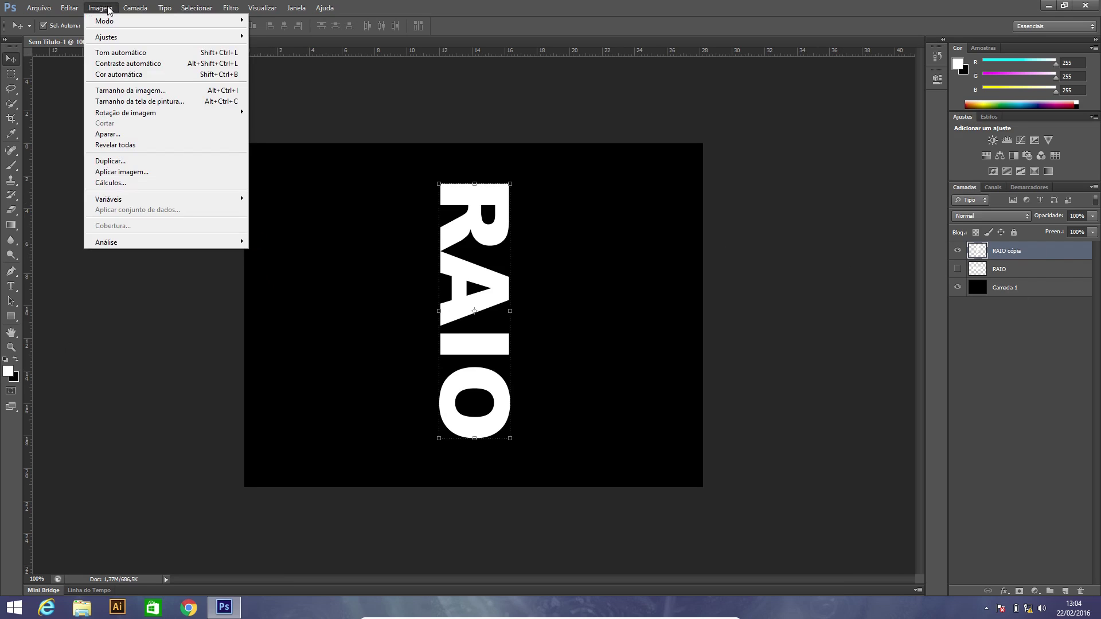
left_click(108, 11)
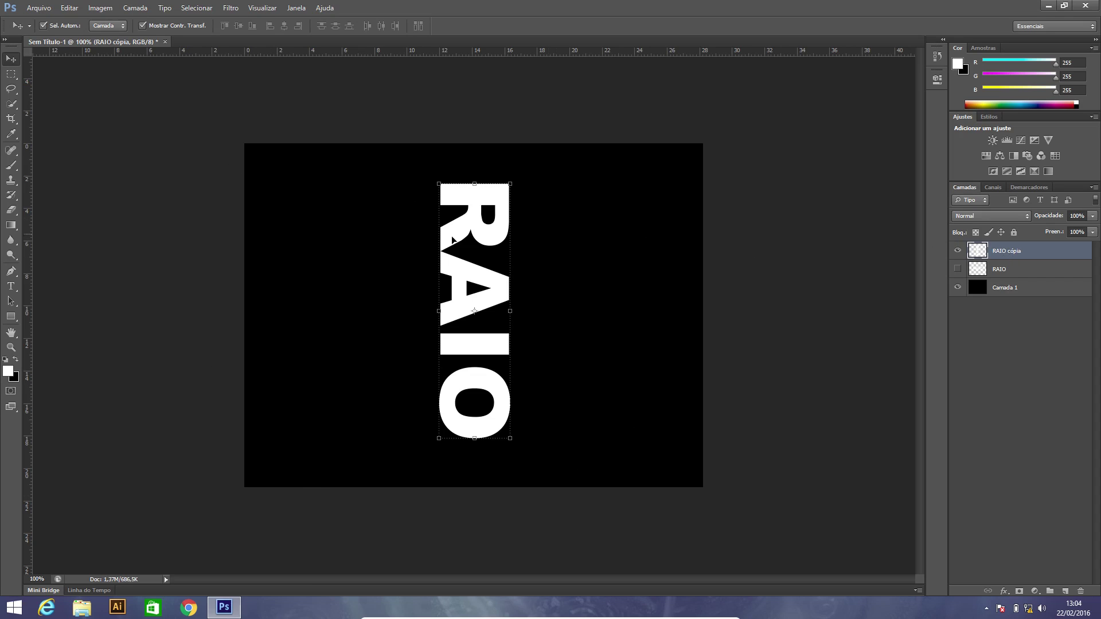
left_click(73, 8)
left_click(76, 7)
Apply the Wind (Vento) filter to the rotated RAIO copy with method Vento and direction Da Direita.
left_click(232, 8)
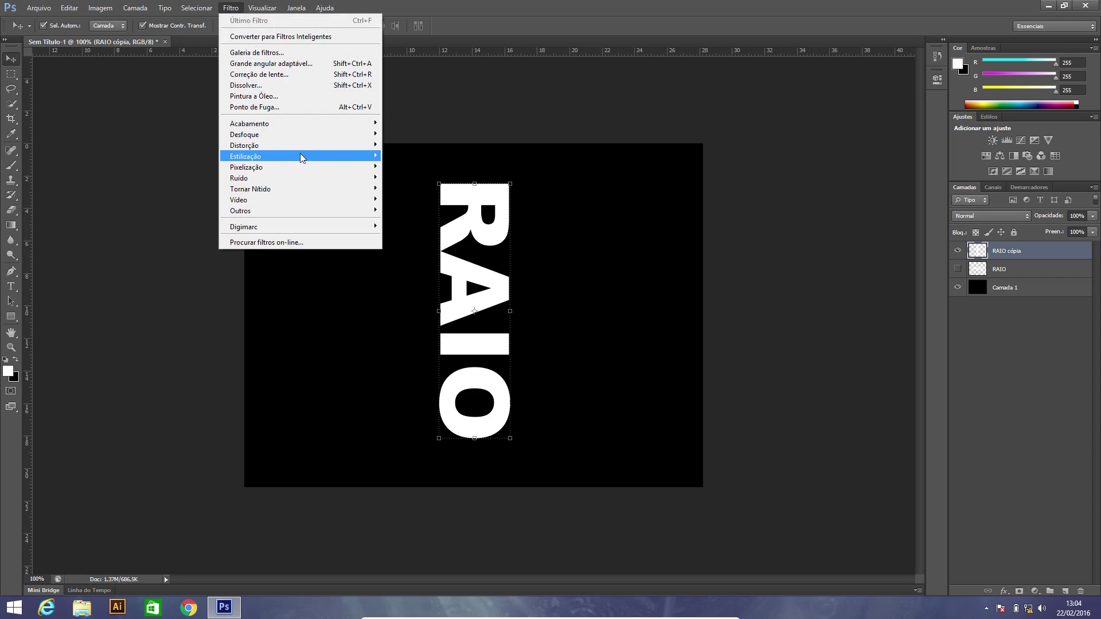
mouse_move(313, 154)
left_click(402, 232)
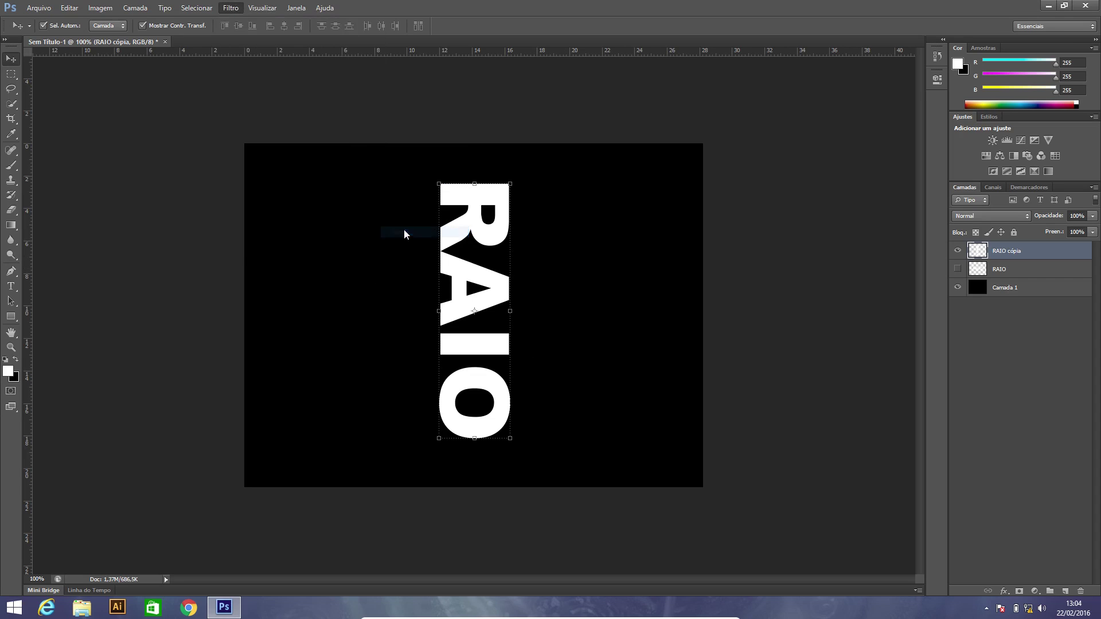
left_click_drag(620, 109, 642, 89)
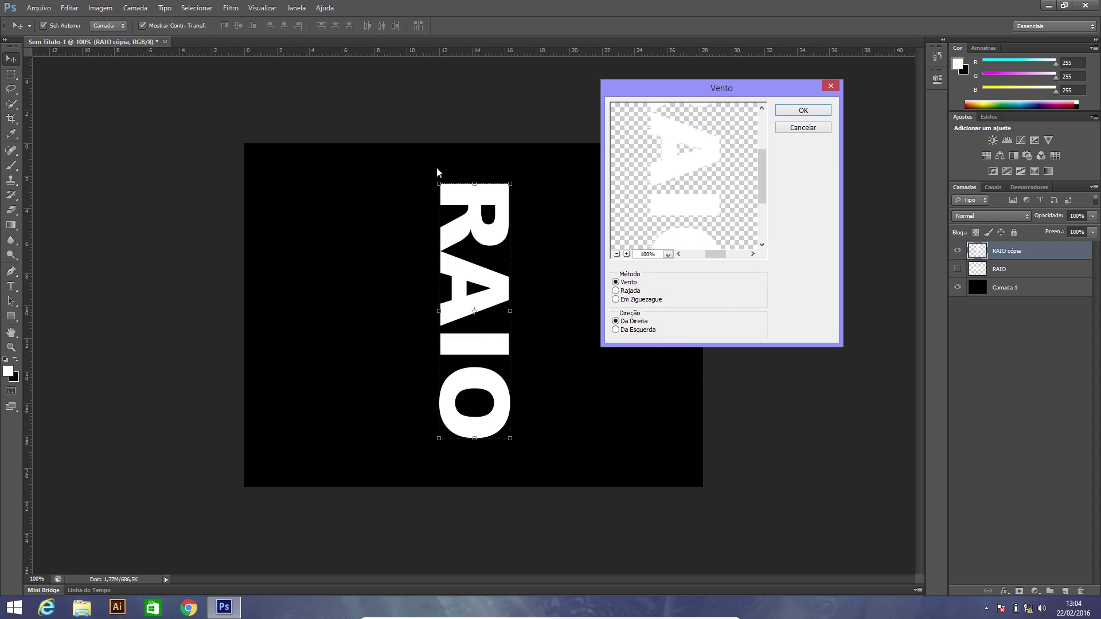
left_click_drag(687, 95, 647, 105)
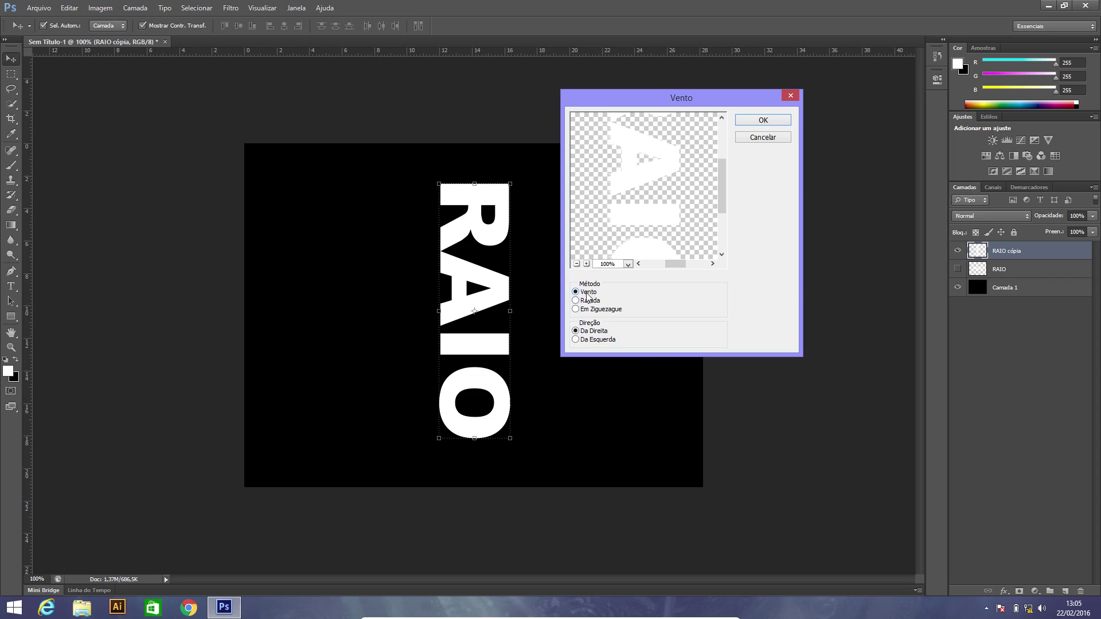
left_click(763, 121)
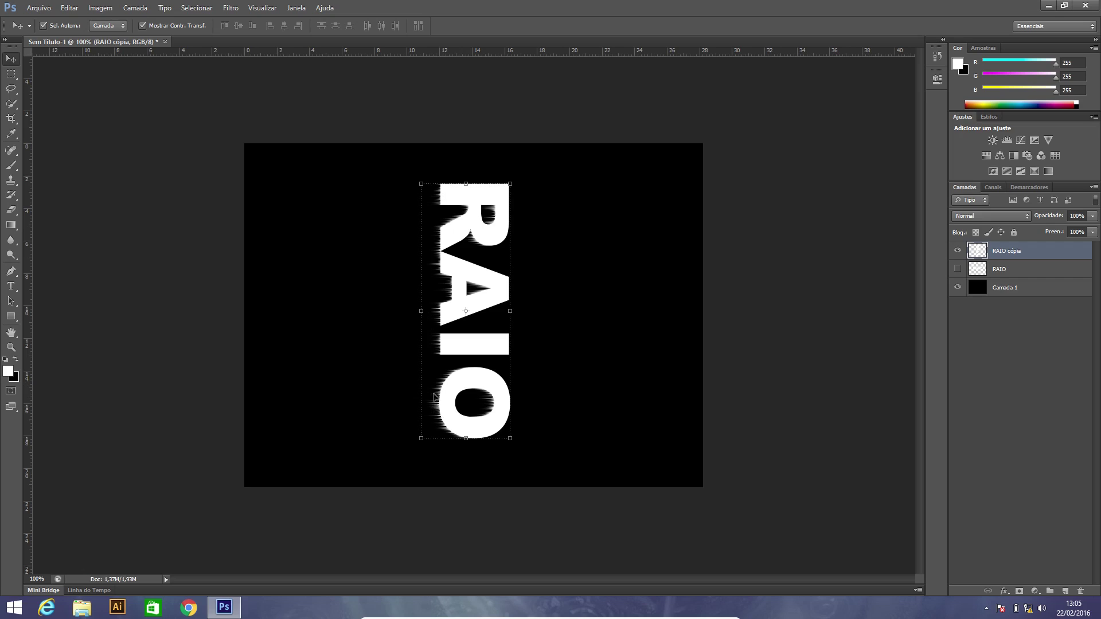
Reapply the same Wind filter to the RAIO copy repeatedly to lengthen its streaks.
left_click(232, 10)
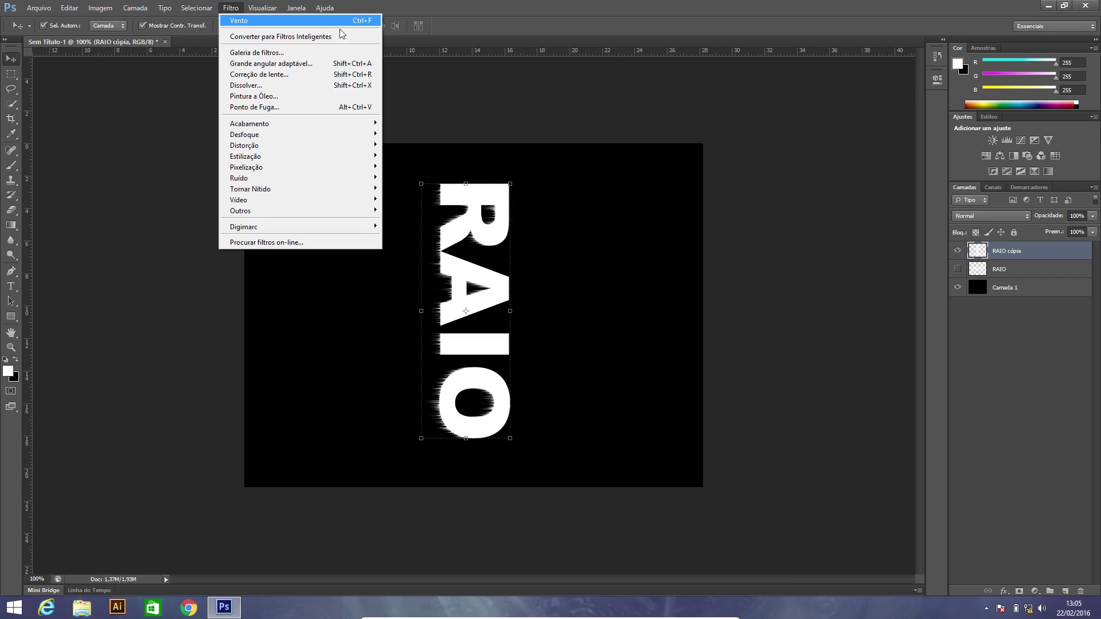
left_click(238, 21)
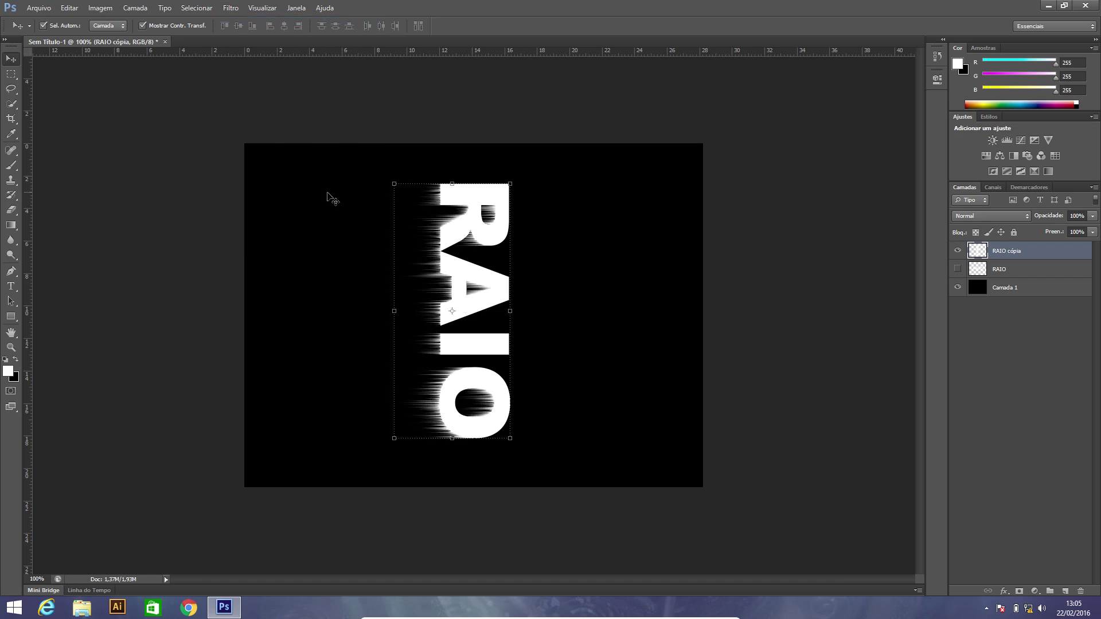
key("ctrl+f")
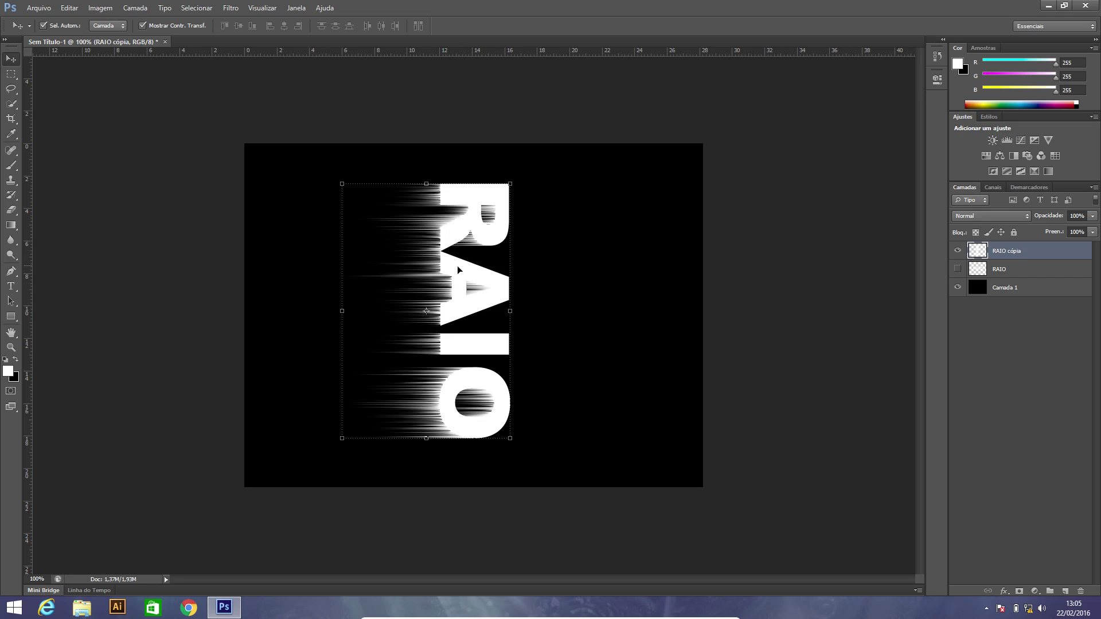
Apply the Wind (Vento) filter to the RAIO copy with direction Da Esquerda and repeat it to lengthen the streaks.
left_click(231, 7)
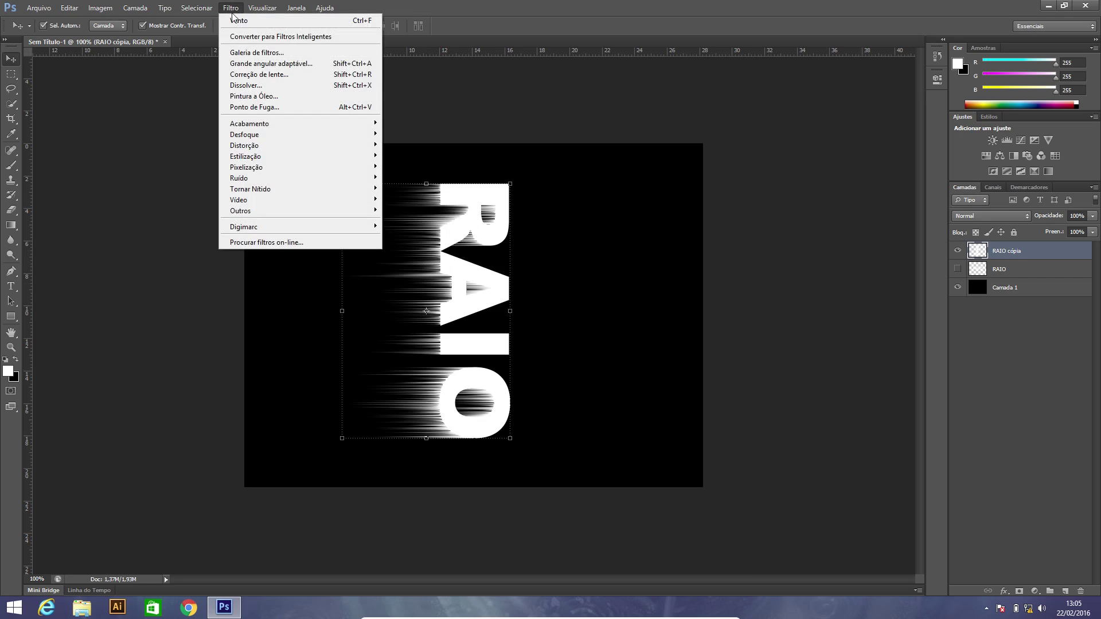
mouse_move(290, 155)
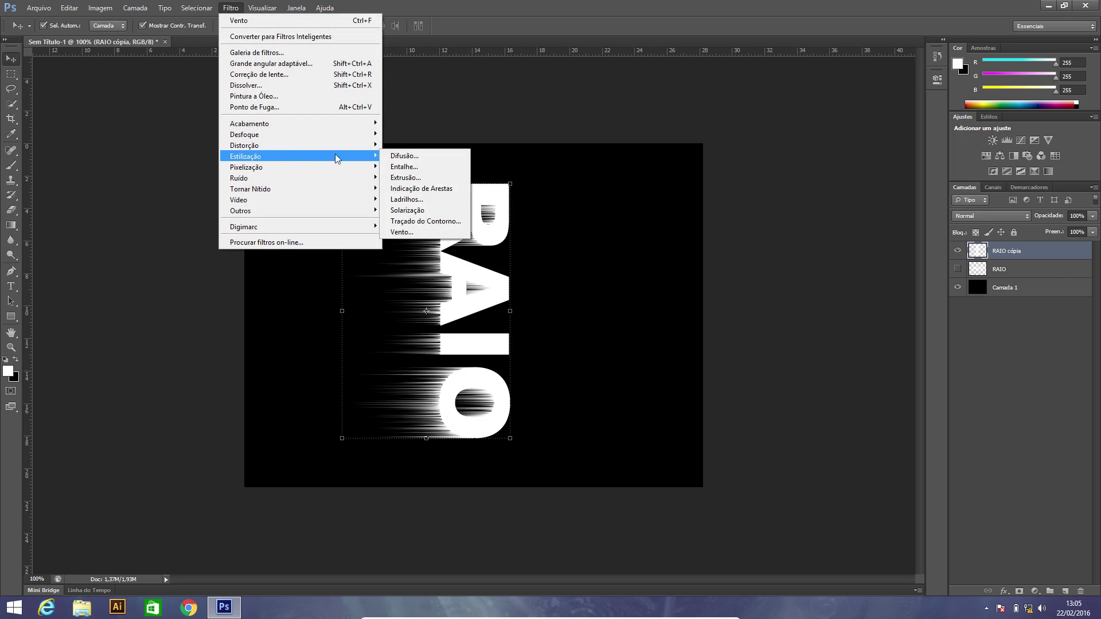
left_click(408, 232)
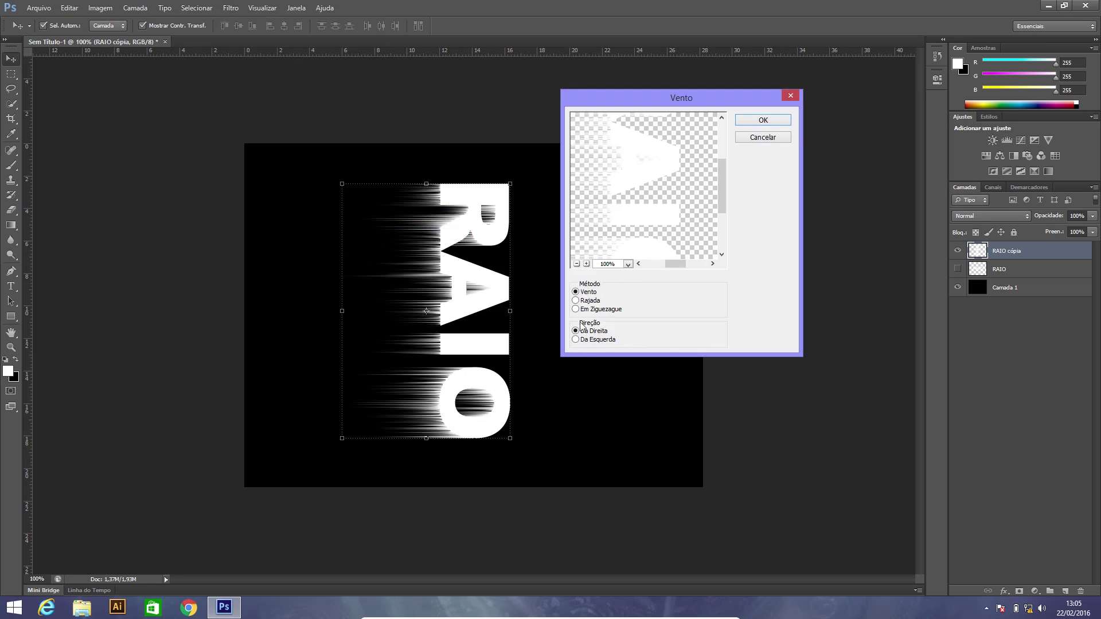
left_click(576, 341)
left_click(752, 125)
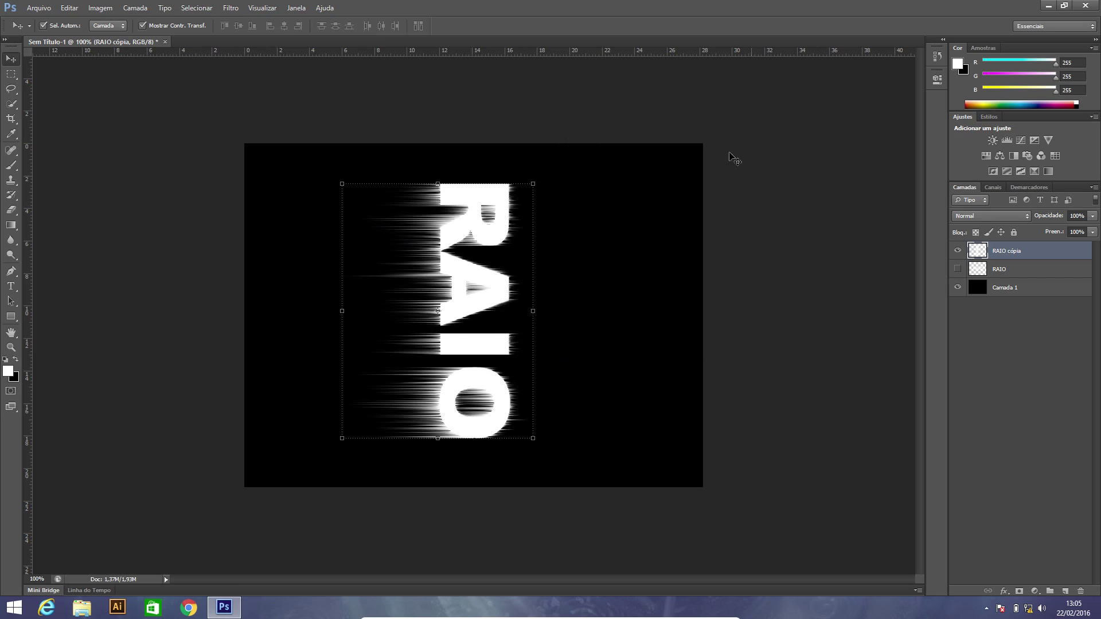
key("ctrl+f")
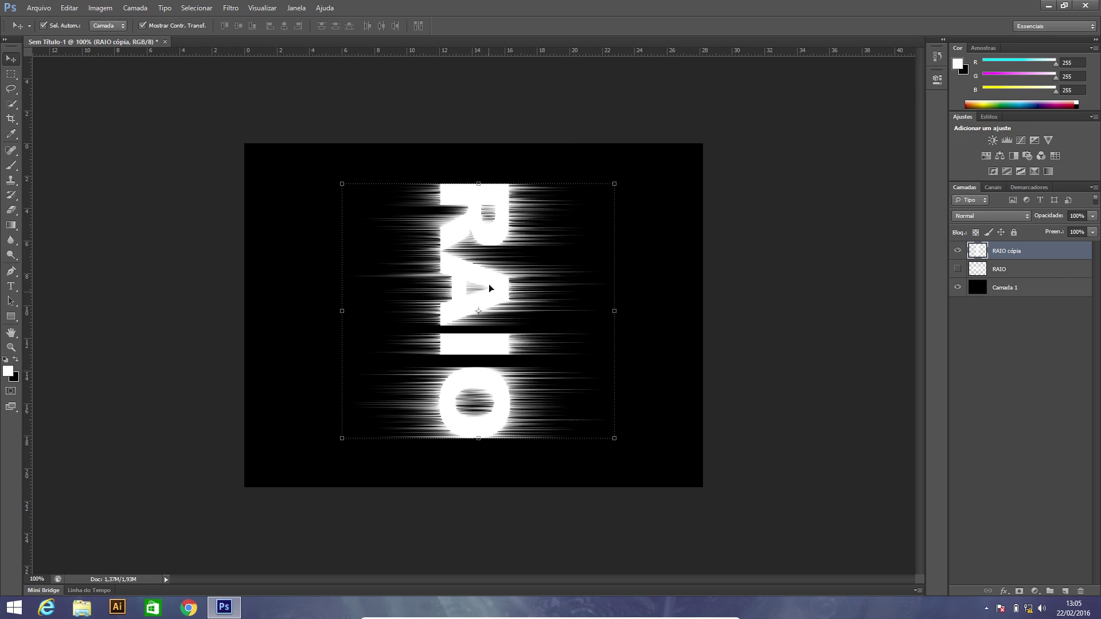
Rotate the RAIO copy 90° counterclockwise so the word reads horizontally.
left_click(67, 8)
mouse_move(156, 231)
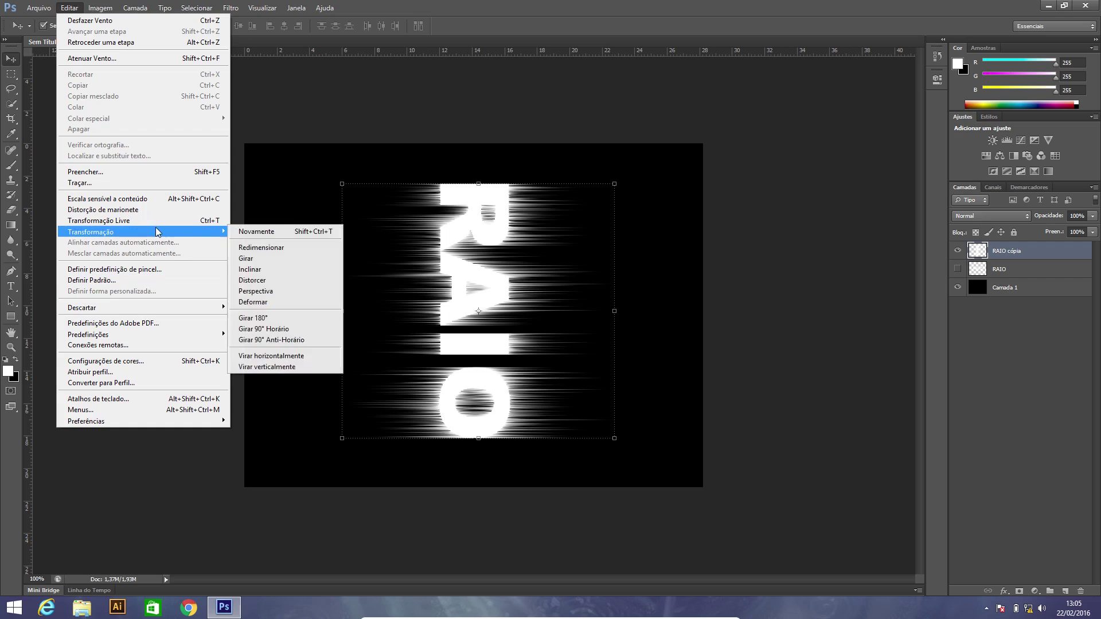
left_click(272, 343)
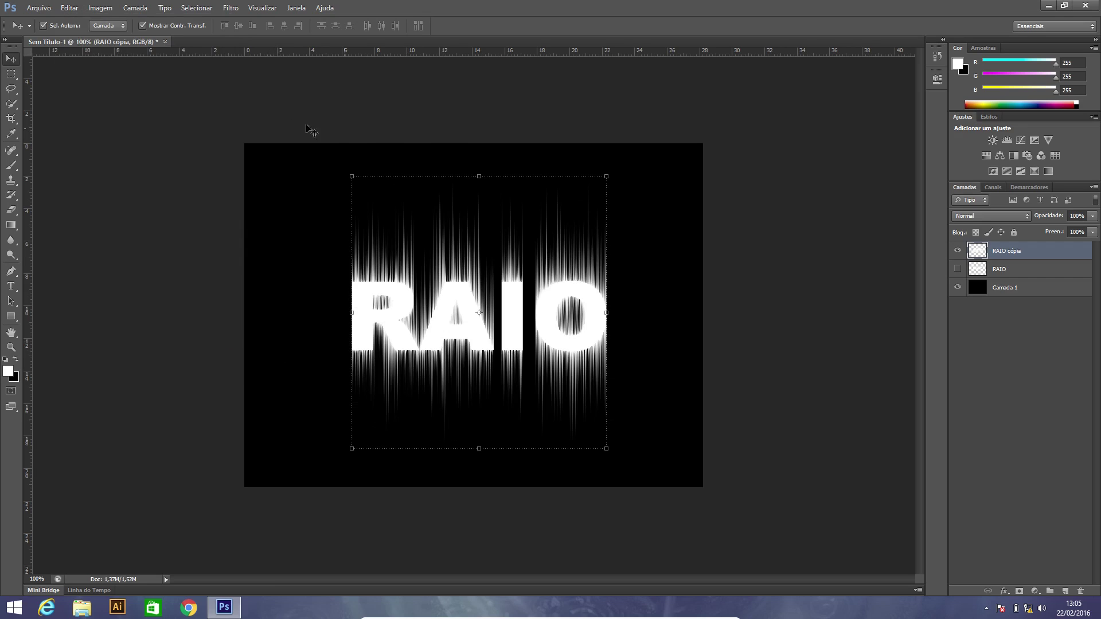
Apply the Wind filter to the horizontal RAIO copy with direction Da Direita and repeat it for longer streaks.
left_click(231, 8)
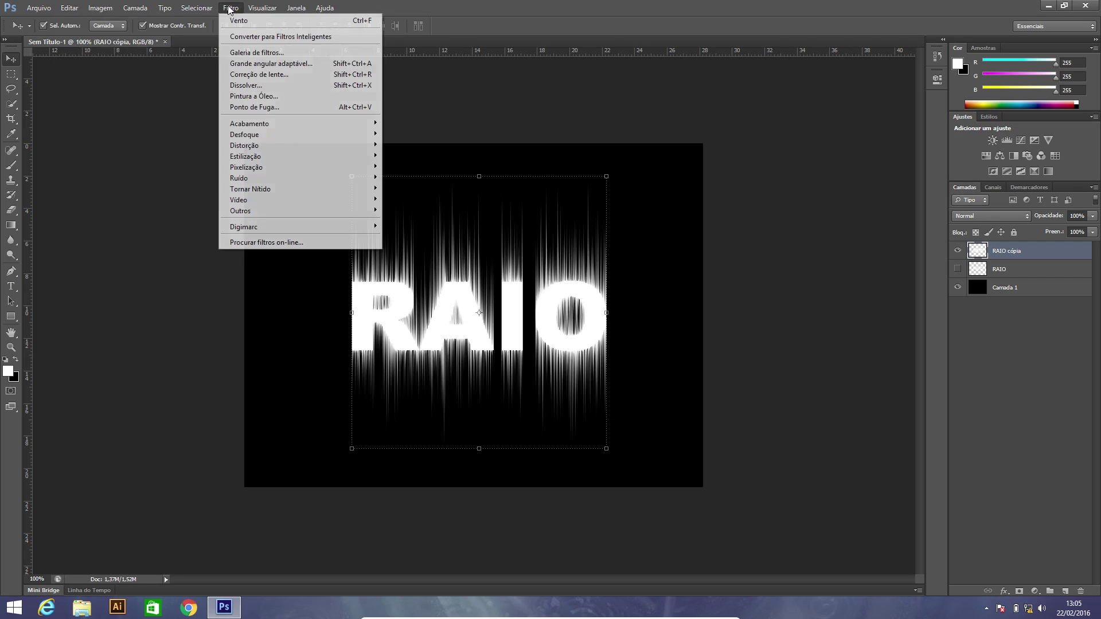
mouse_move(269, 156)
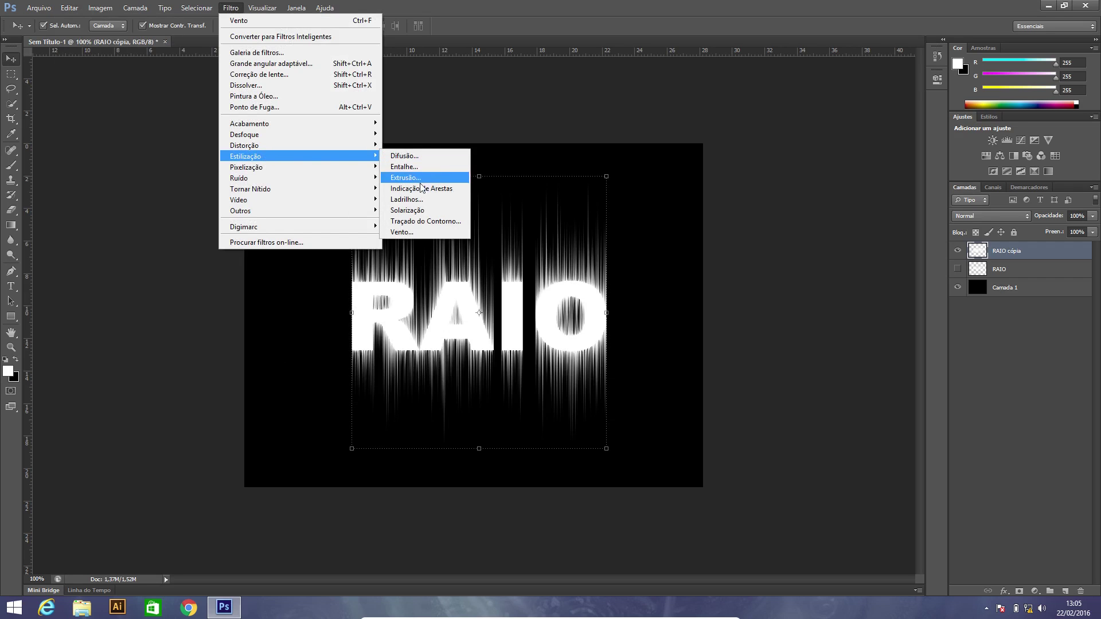
left_click(401, 233)
left_click(594, 331)
left_click(761, 121)
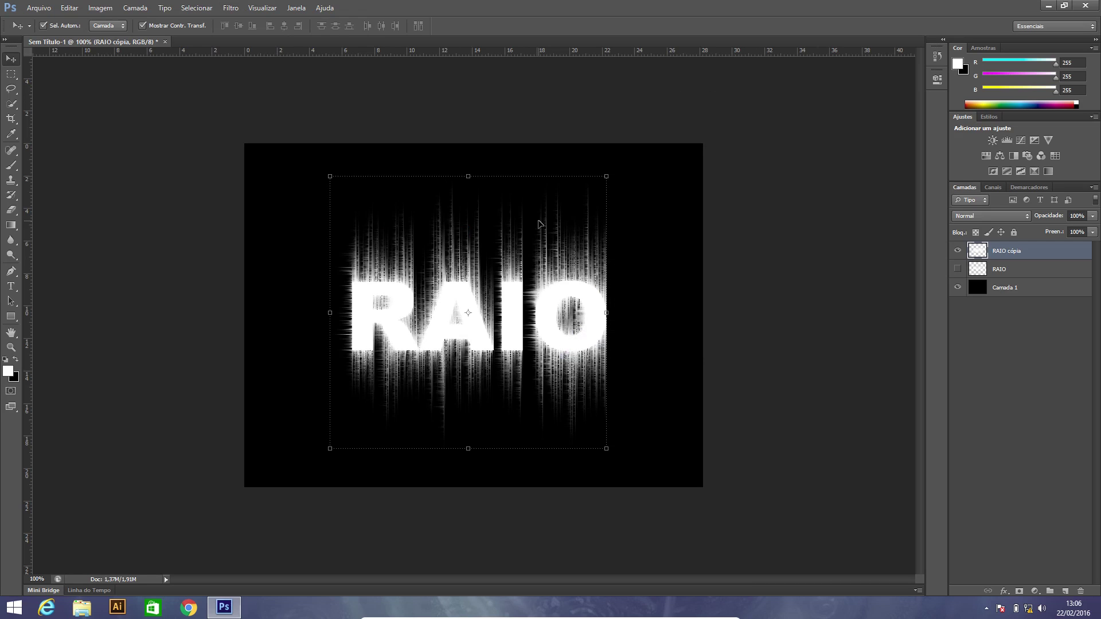
key("ctrl+f")
key("ctrl+f")
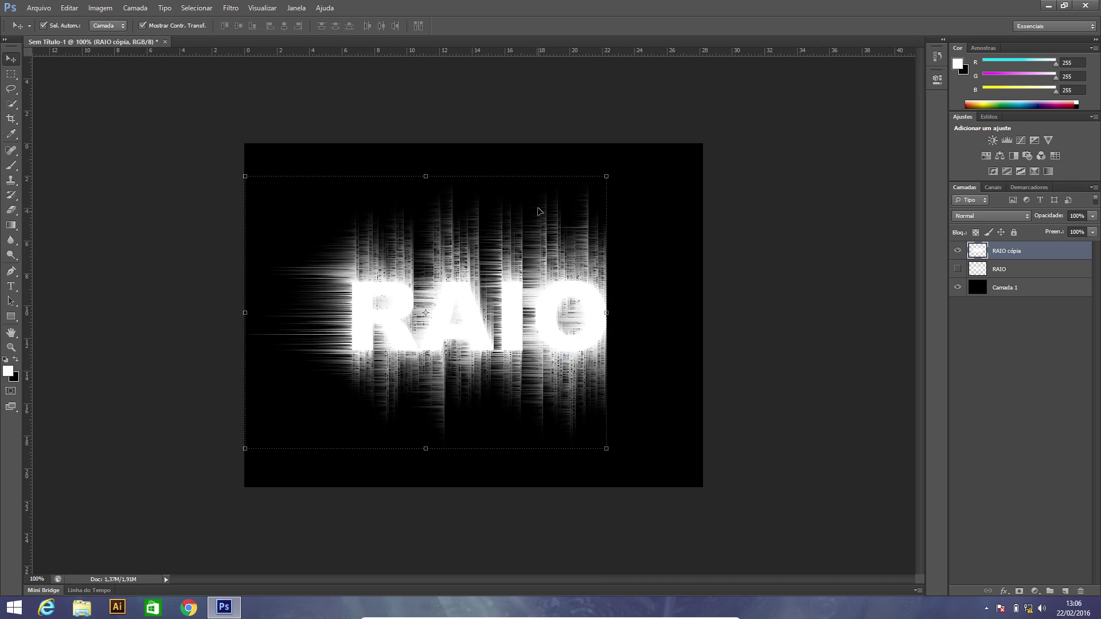
Apply the Wind filter to the horizontal RAIO copy with direction Da Esquerda and repeat it to lengthen the streaks.
left_click(232, 8)
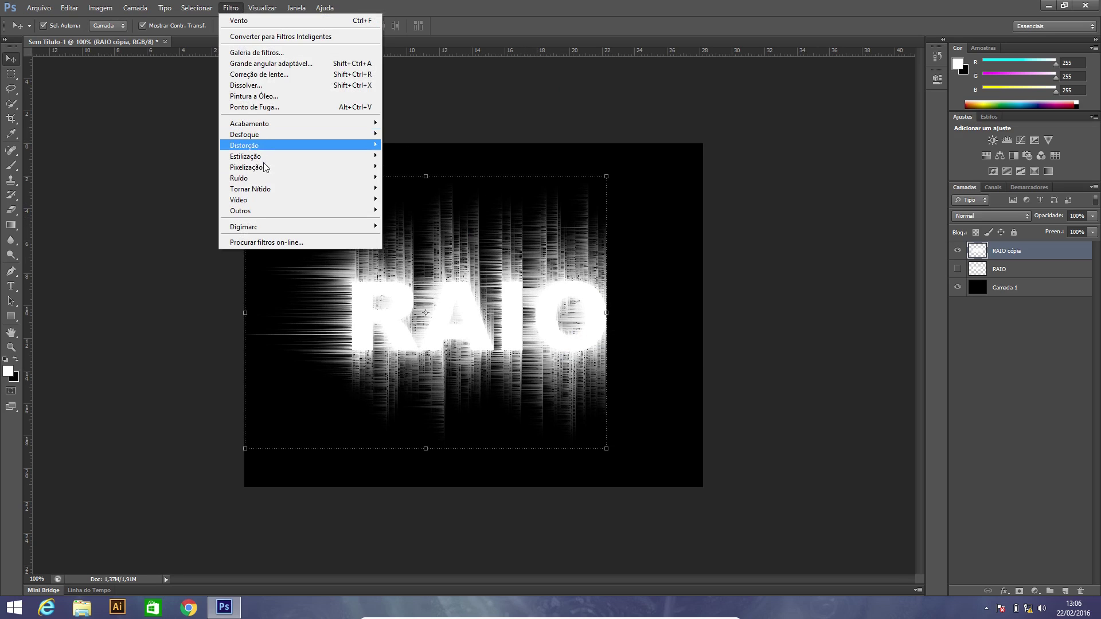
mouse_move(284, 155)
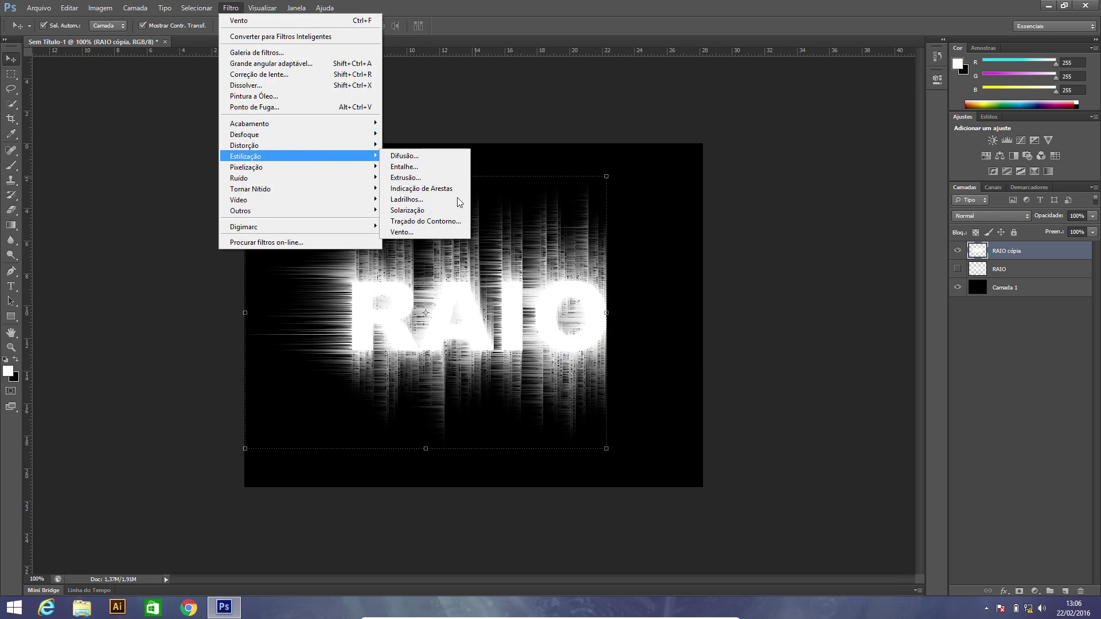
left_click(417, 232)
left_click(601, 339)
left_click(764, 121)
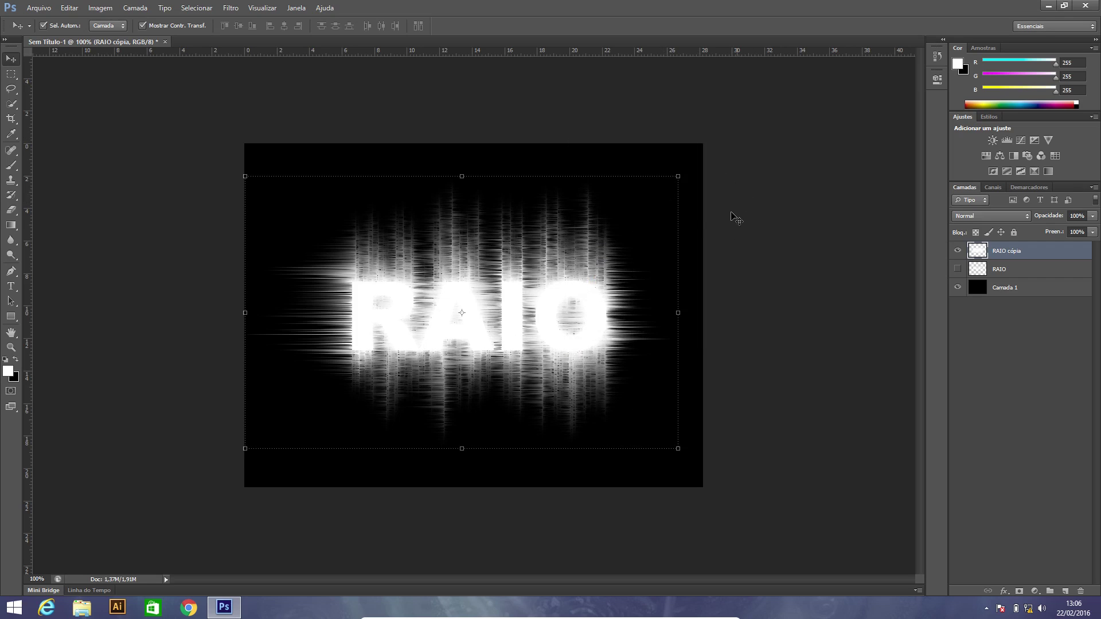
key("ctrl+f")
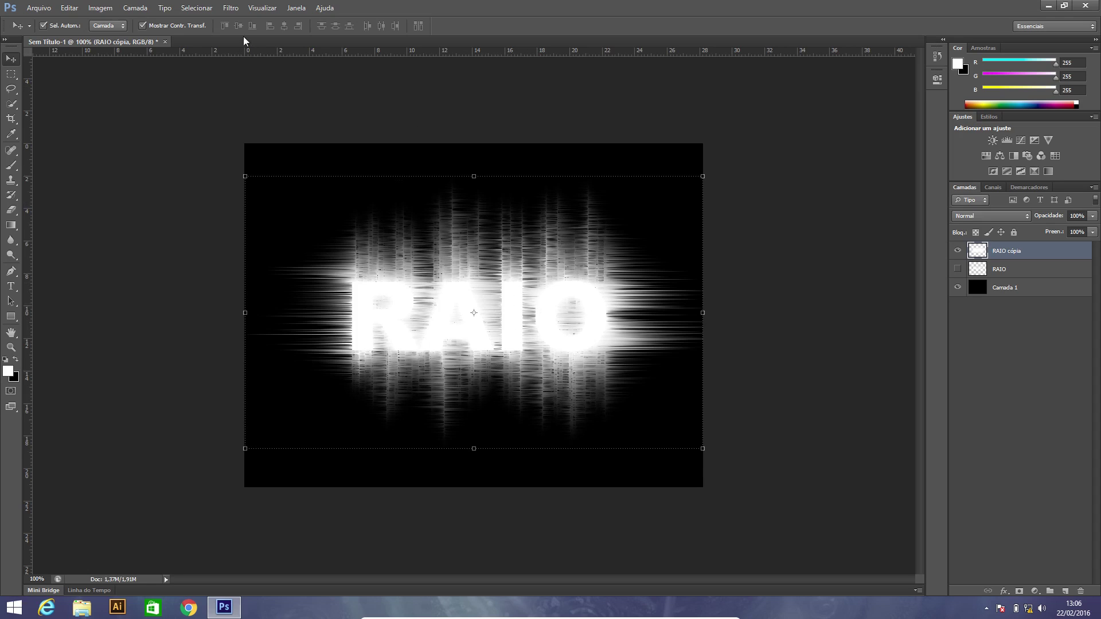
Apply the Ripple (Ondulação) distortion filter to the RAIO copy with size Média.
left_click(234, 8)
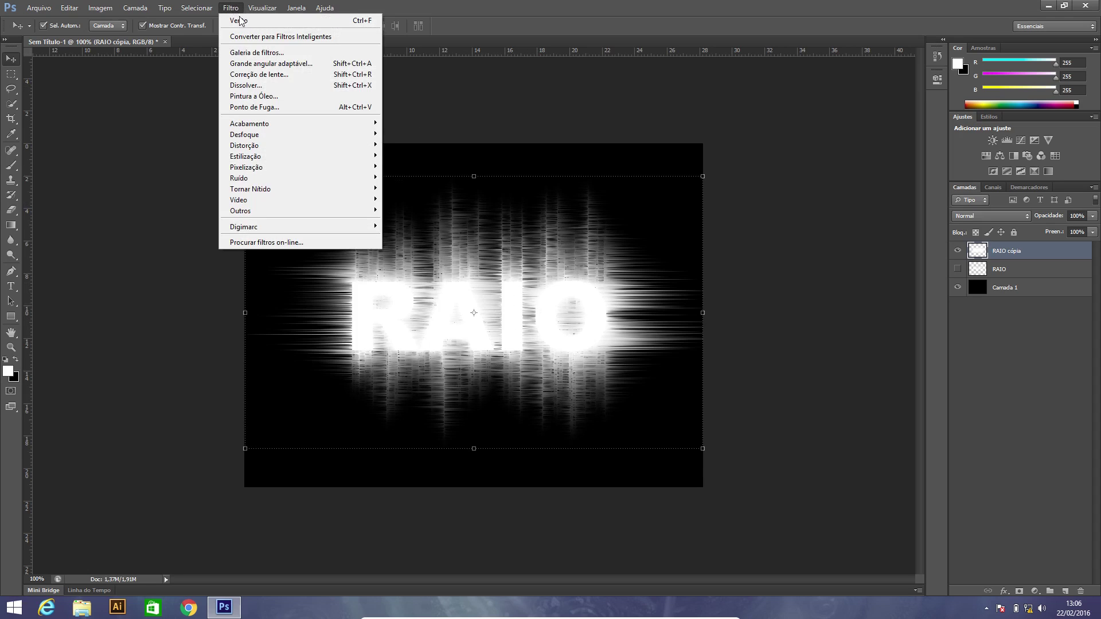
mouse_move(272, 143)
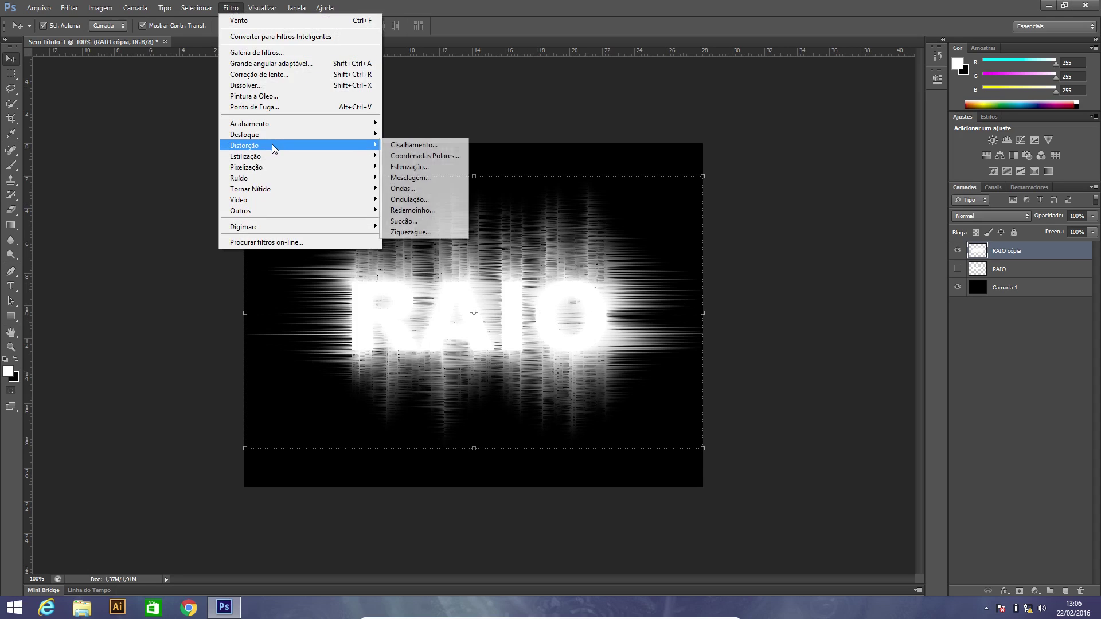
left_click(421, 200)
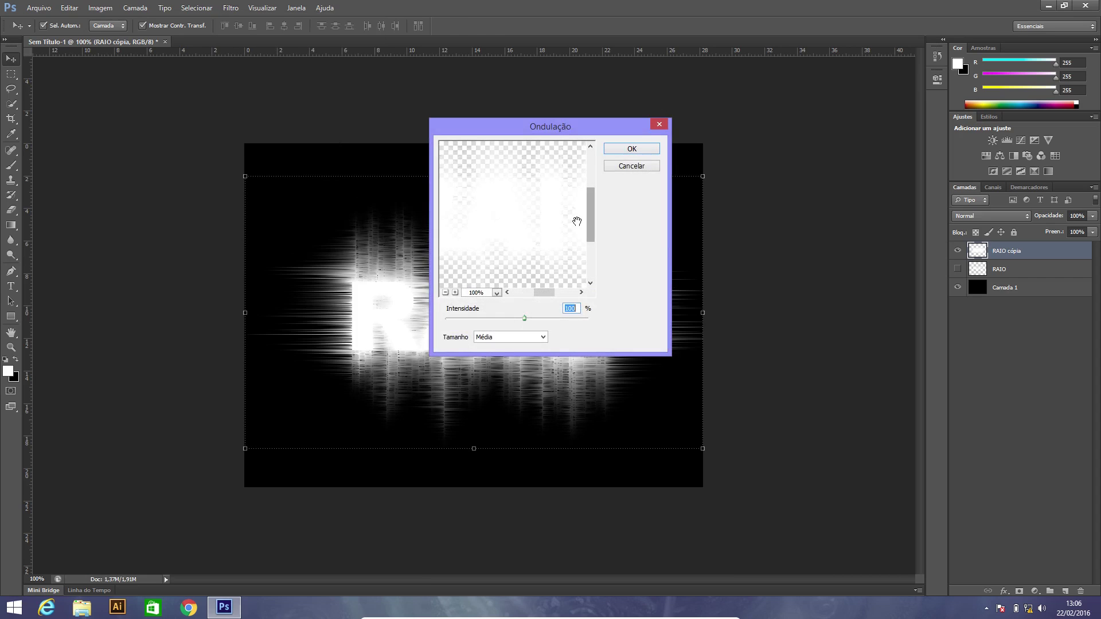
left_click(546, 335)
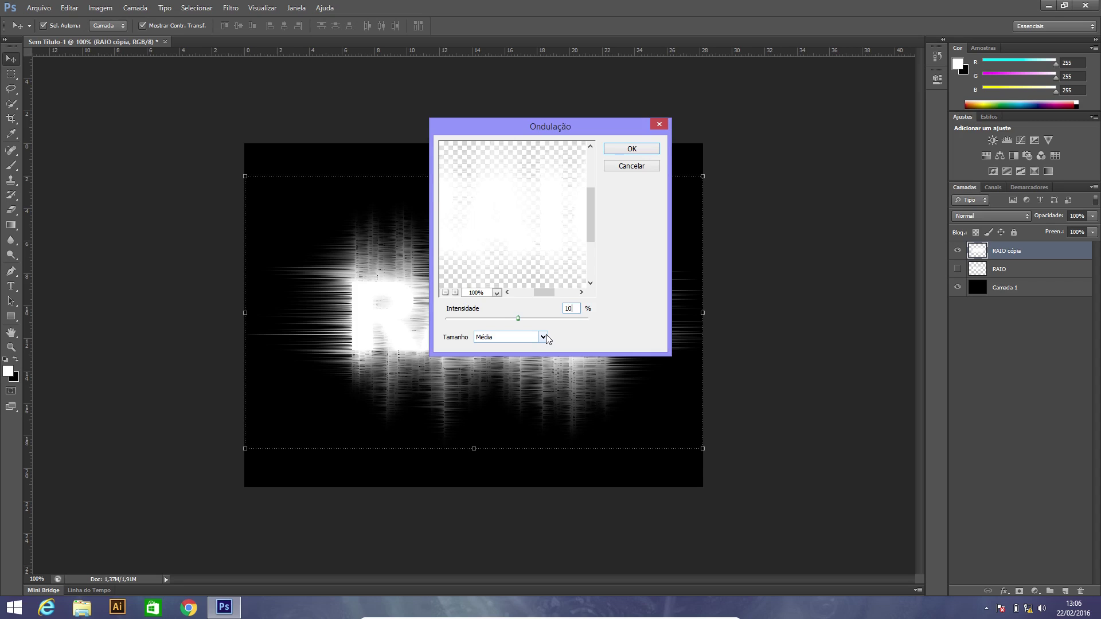
left_click(629, 150)
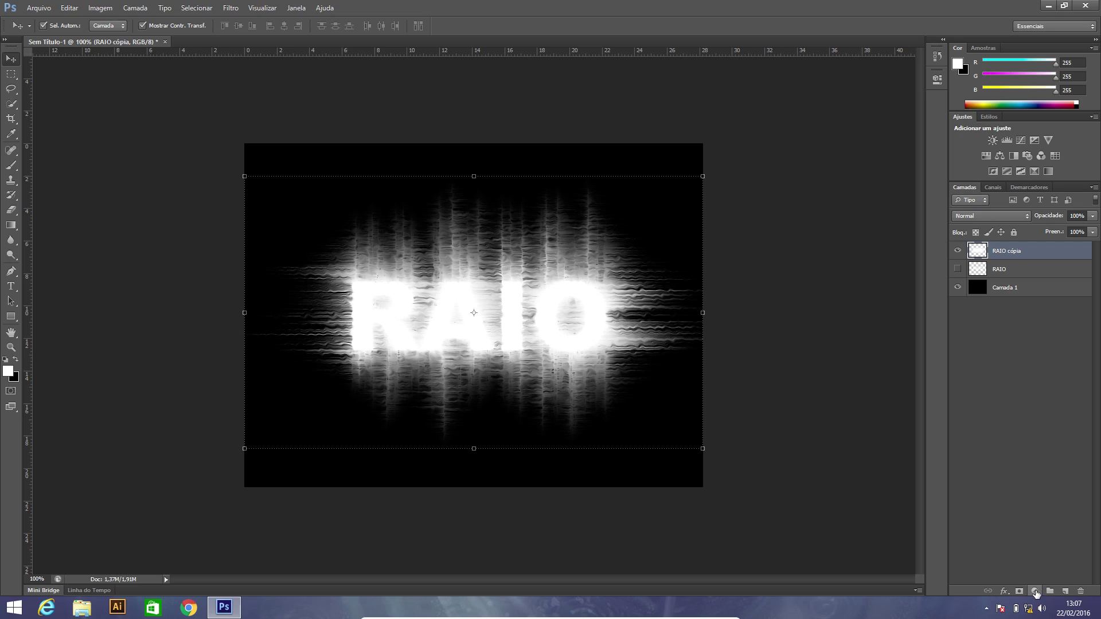
Add a Color Balance adjustment layer above the RAIO copy with midtones at Magenta–Verde -20 and Amarelo–Azul +60.
left_click(1036, 592)
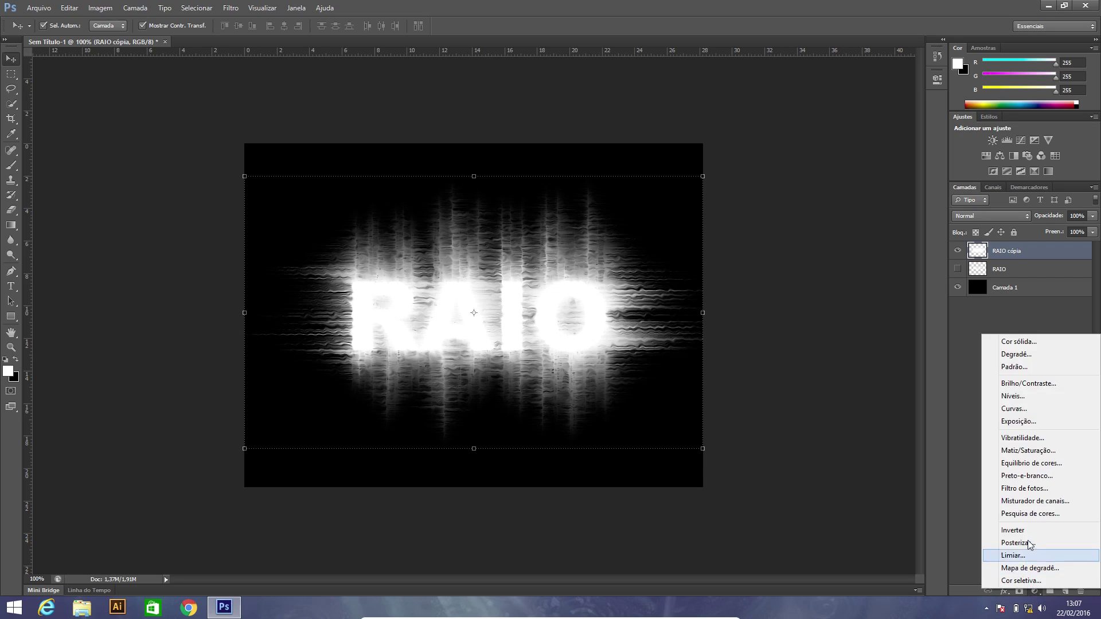
left_click(1038, 463)
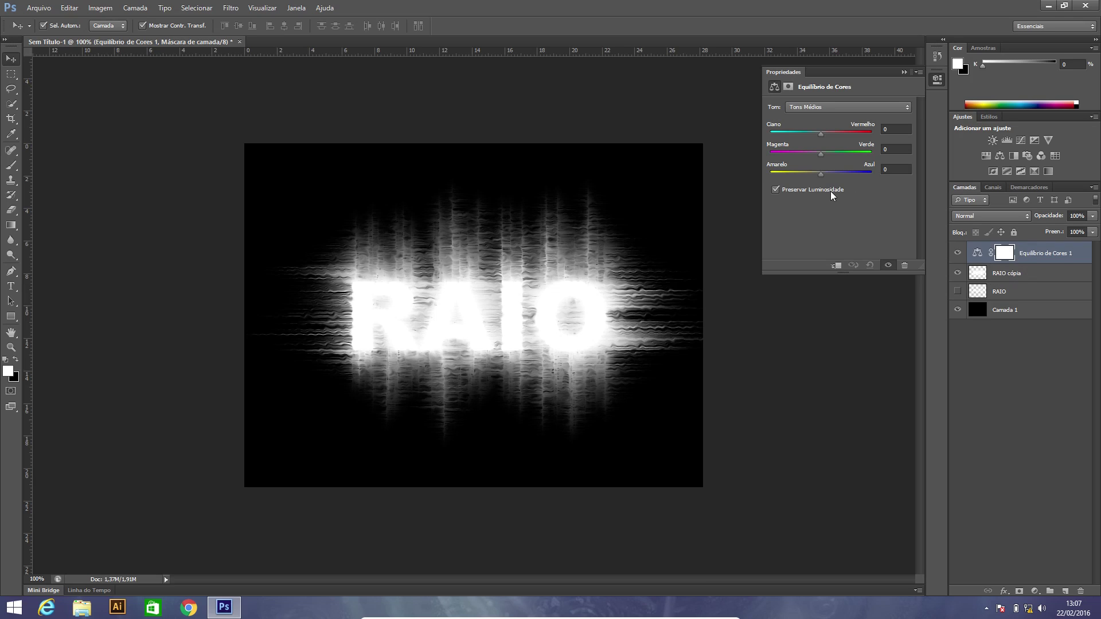
left_click_drag(821, 174, 841, 176)
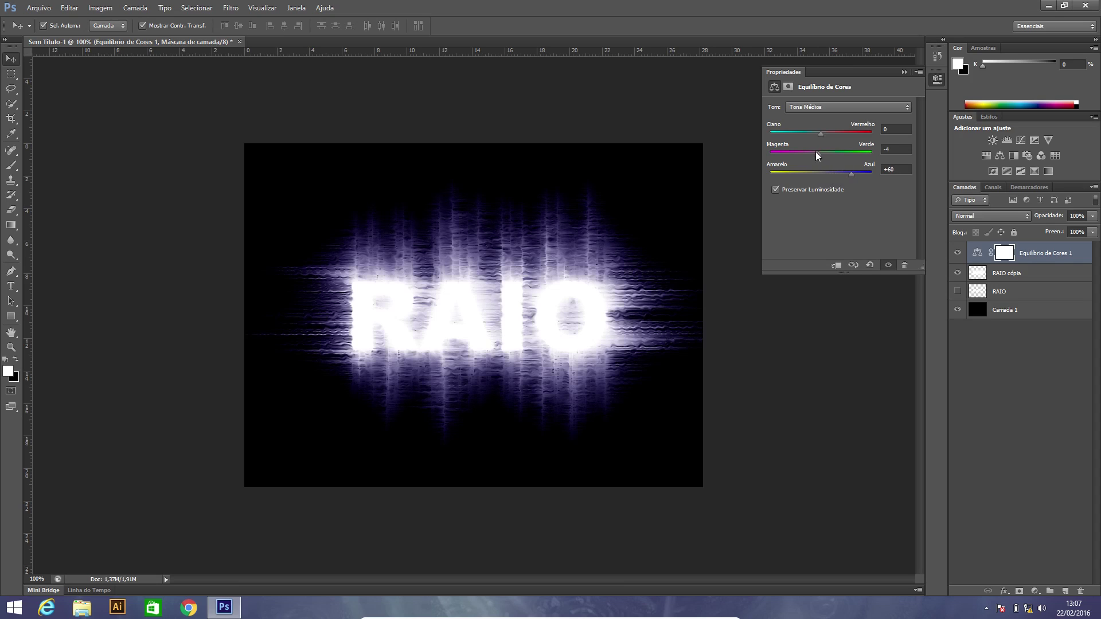
left_click_drag(812, 151, 810, 152)
Set the Color Balance highlights (Realces) to Magenta–Verde -21 and Amarelo–Azul +22, then deselect the adjustment layer.
left_click(814, 108)
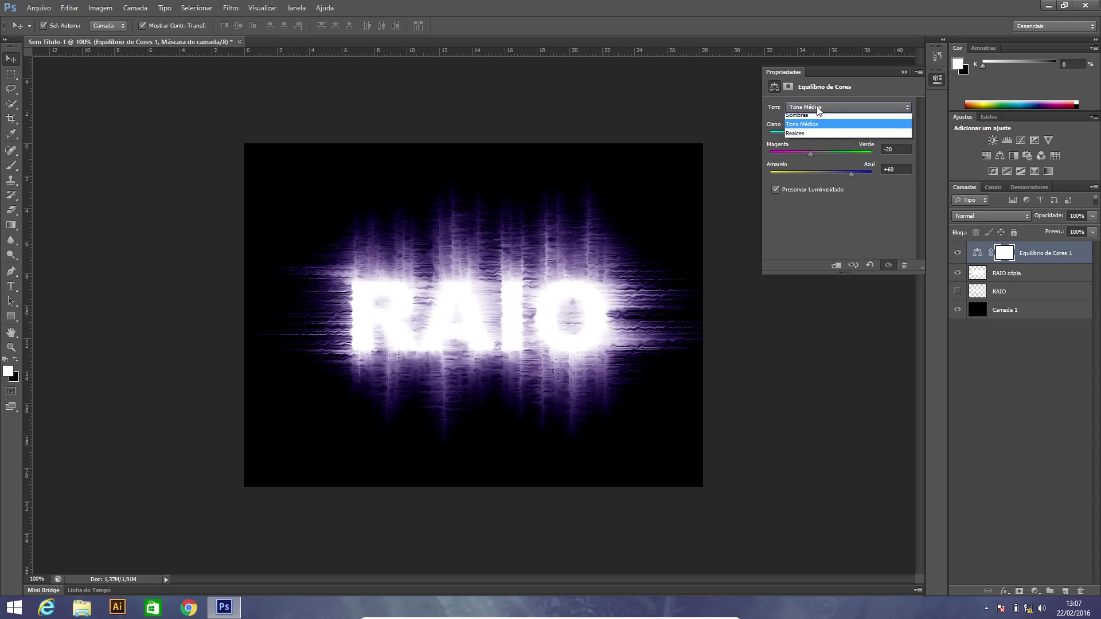
left_click(801, 136)
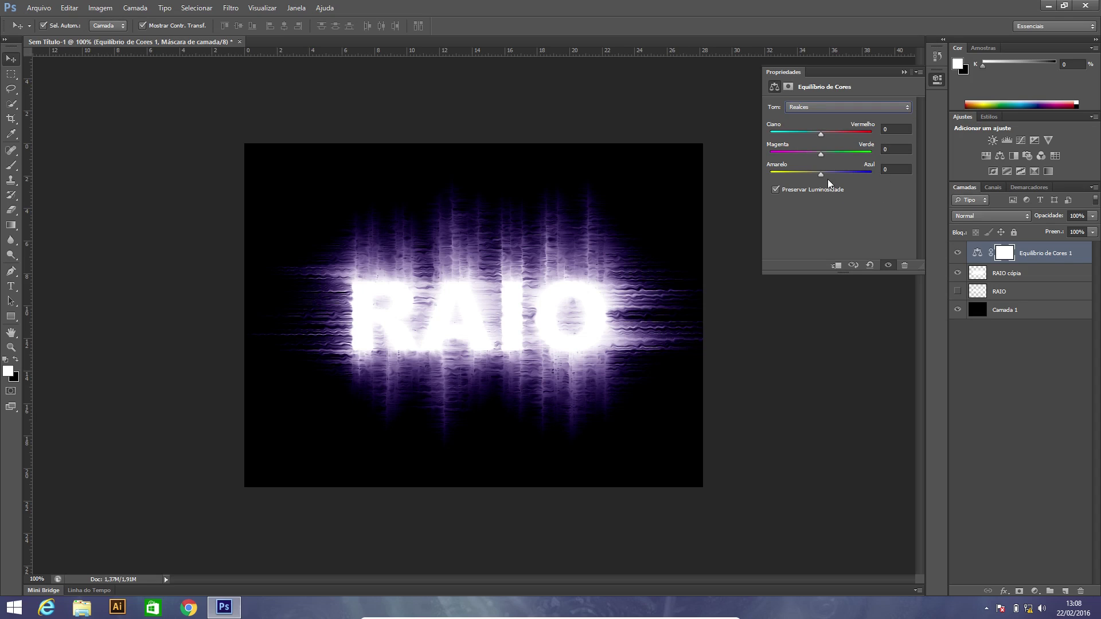
left_click_drag(821, 173, 832, 174)
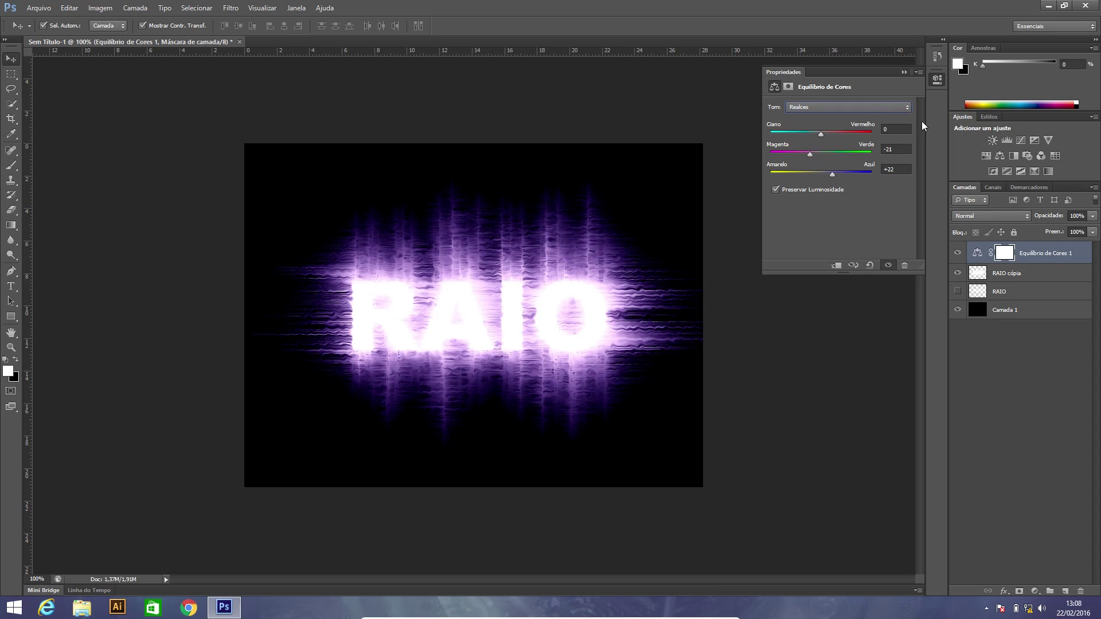
left_click(1017, 371)
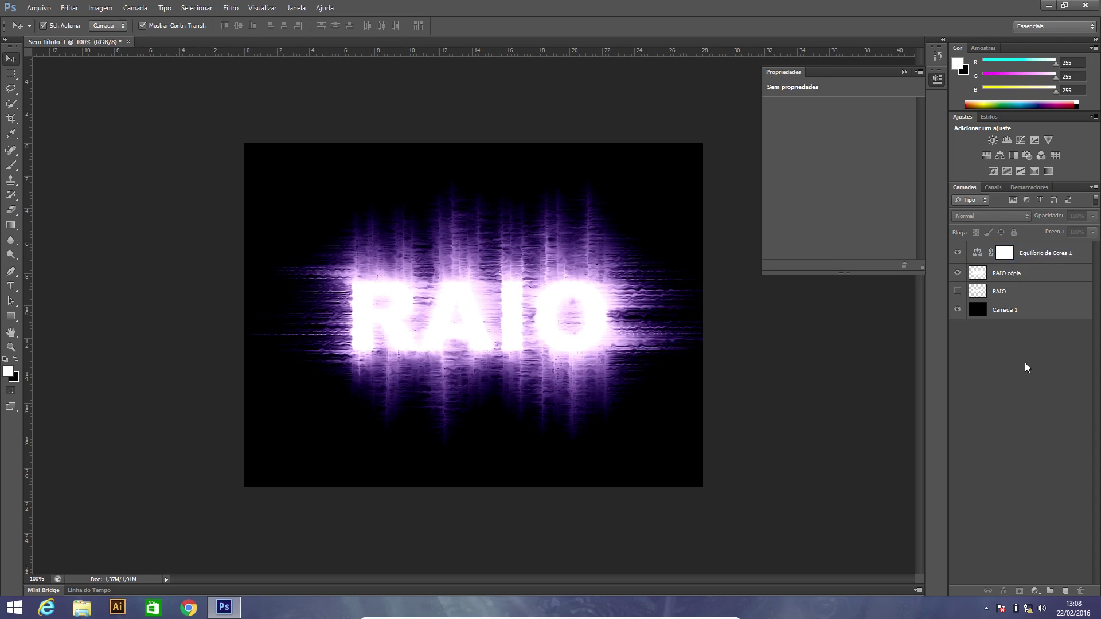
Show the original RAIO layer and move it to the top of the layer stack.
left_click(1030, 277)
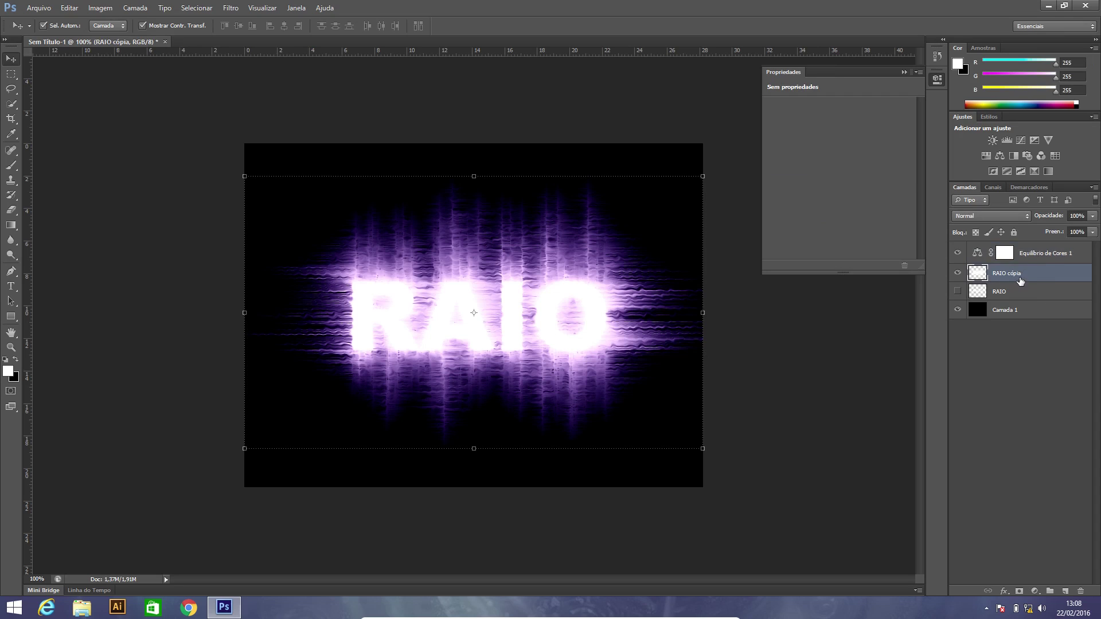
left_click(1019, 297)
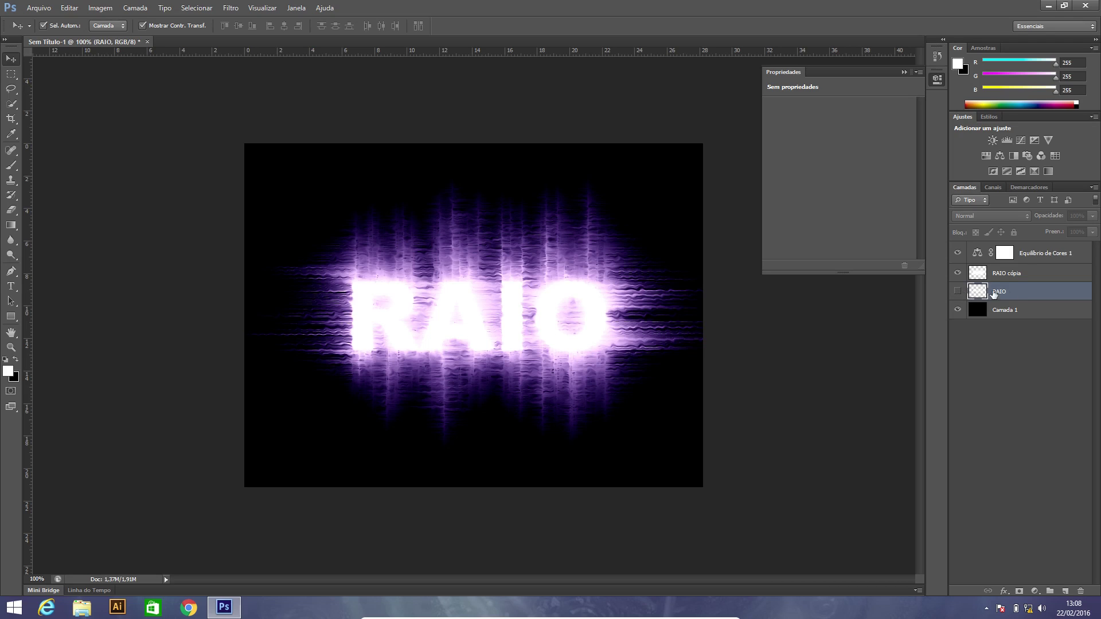
left_click(958, 292)
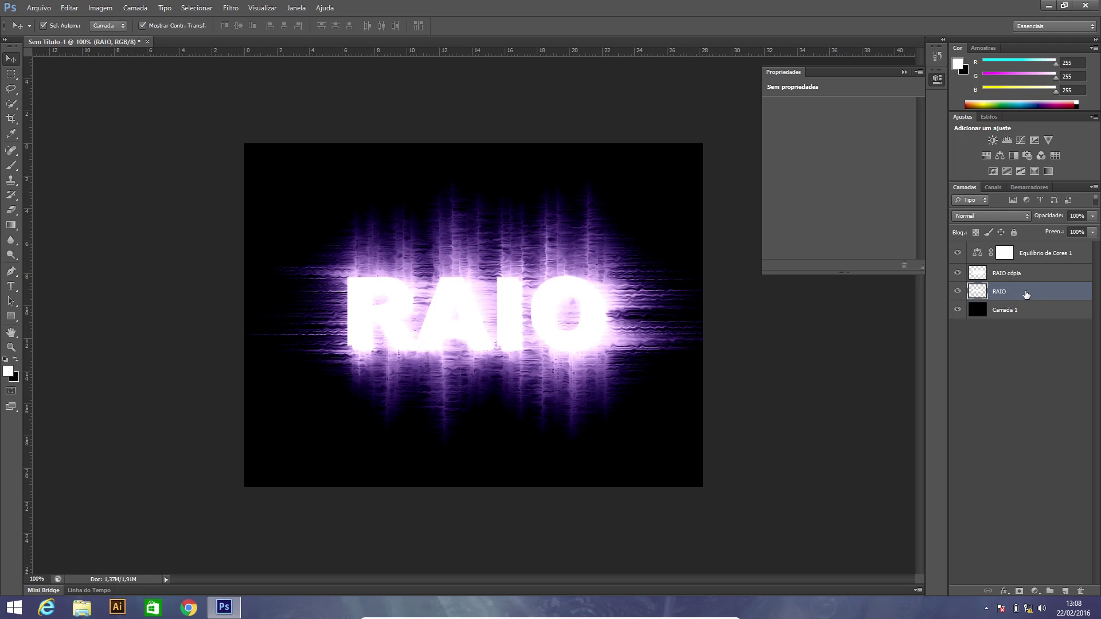
left_click_drag(1025, 294, 1026, 252)
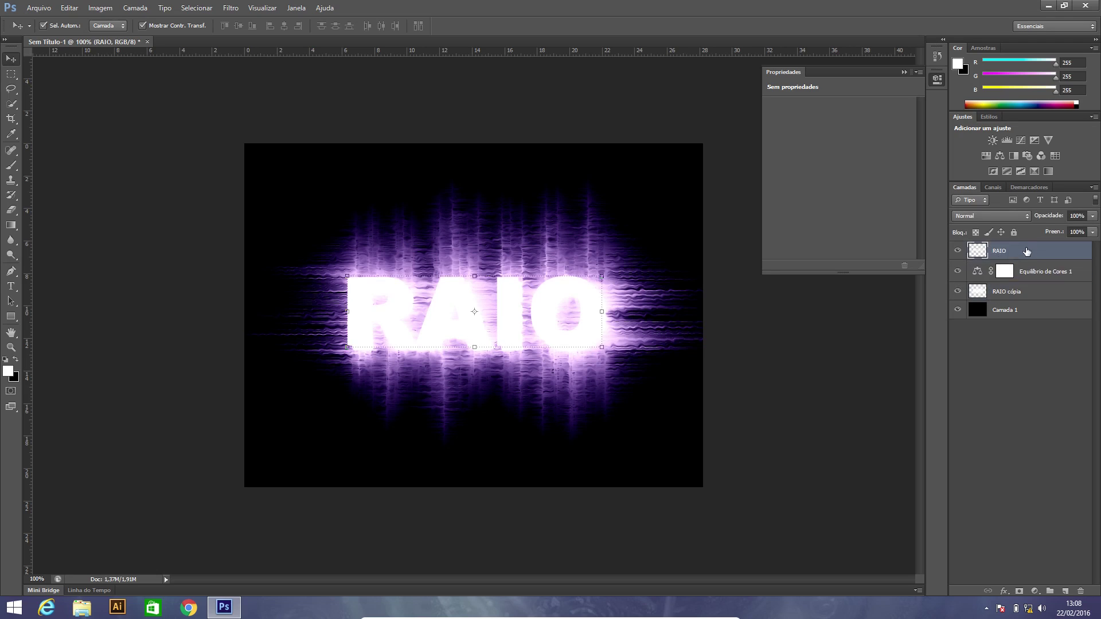
Fill the original RAIO letters with the black background color, deselect, and align the word with the glow.
left_click(978, 252, "ctrl")
key("ctrl+BackSpace")
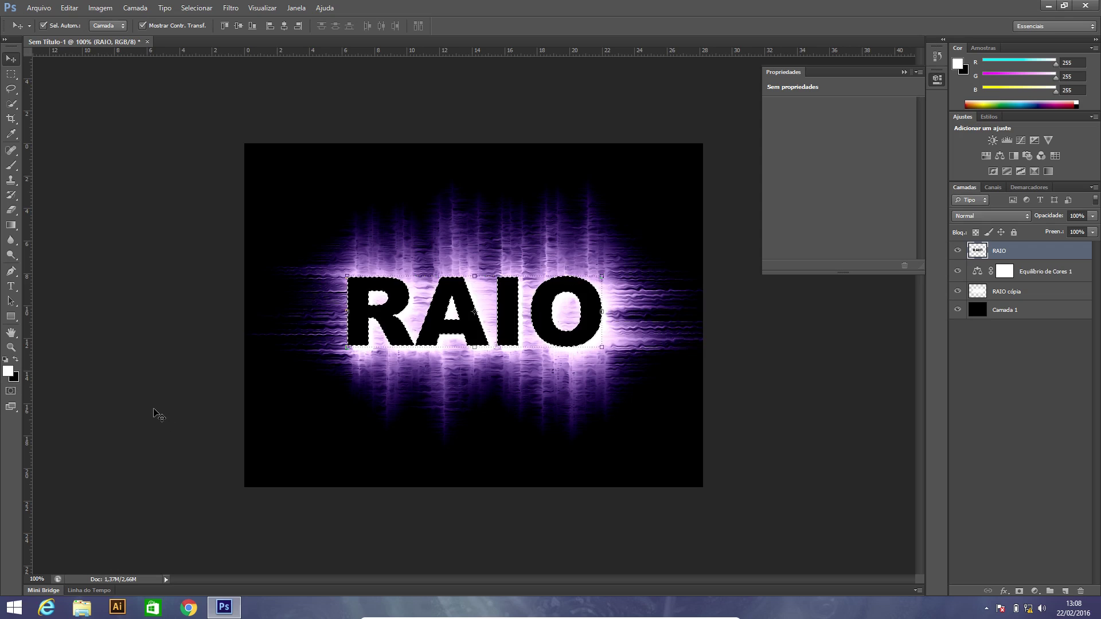
key("ctrl+d")
left_click_drag(465, 299, 467, 299)
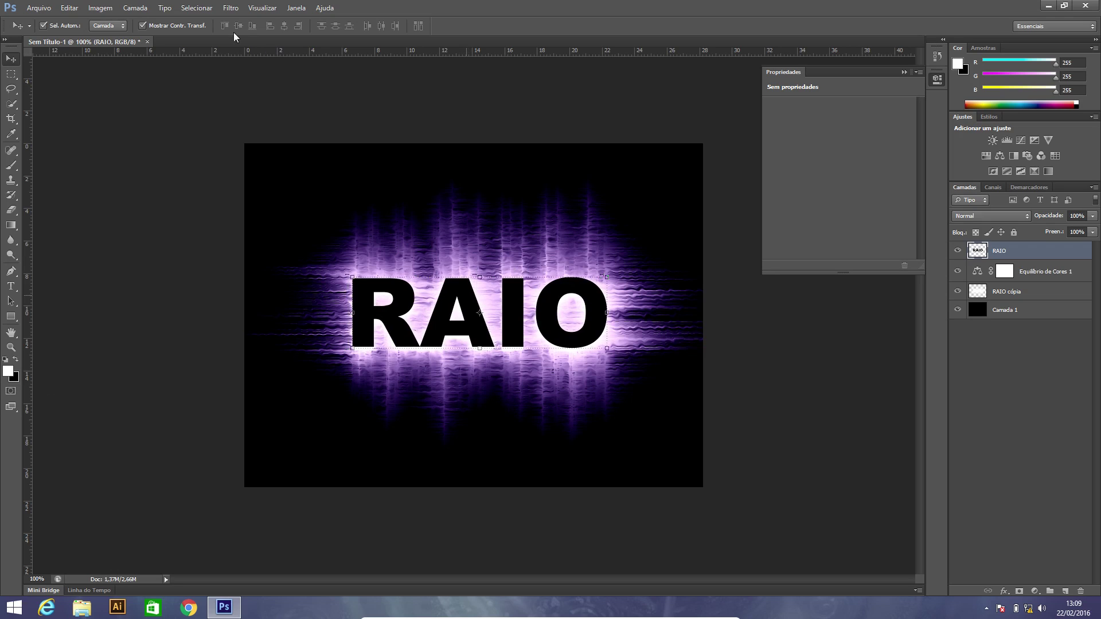
Apply a Gaussian Blur (Desfoque Gaussiano) with a 3-pixel radius to the black RAIO letters.
left_click(232, 8)
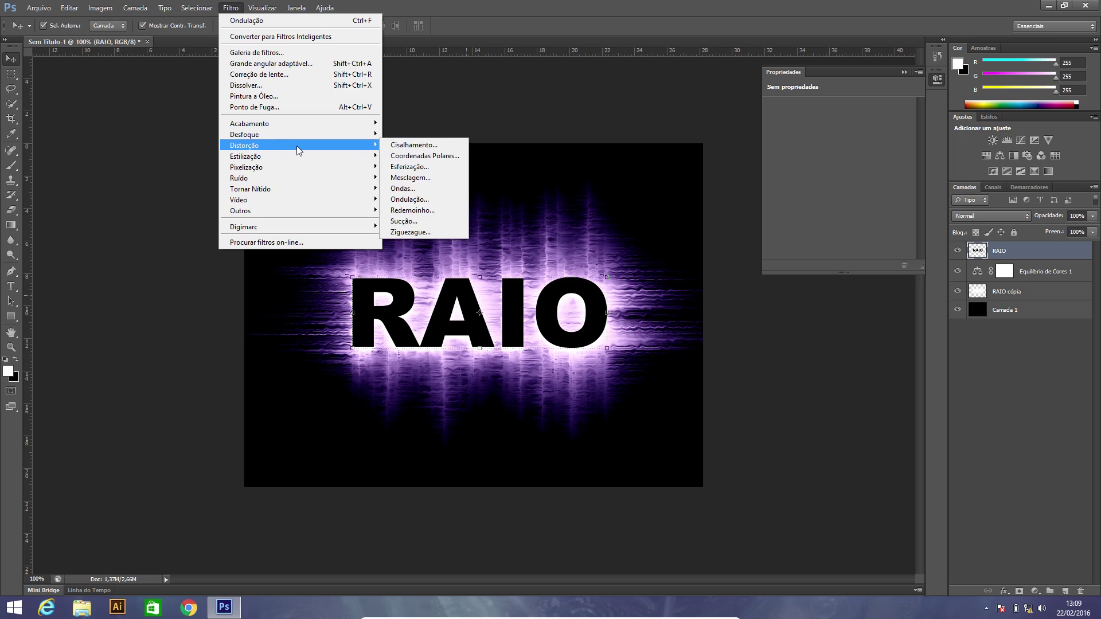
mouse_move(316, 133)
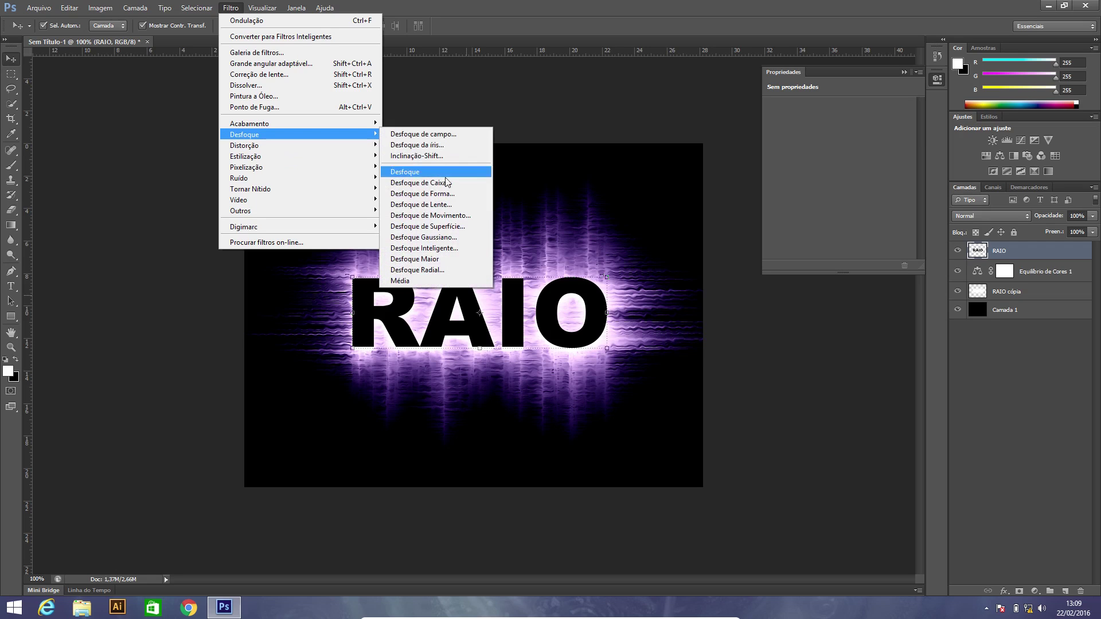
left_click(430, 238)
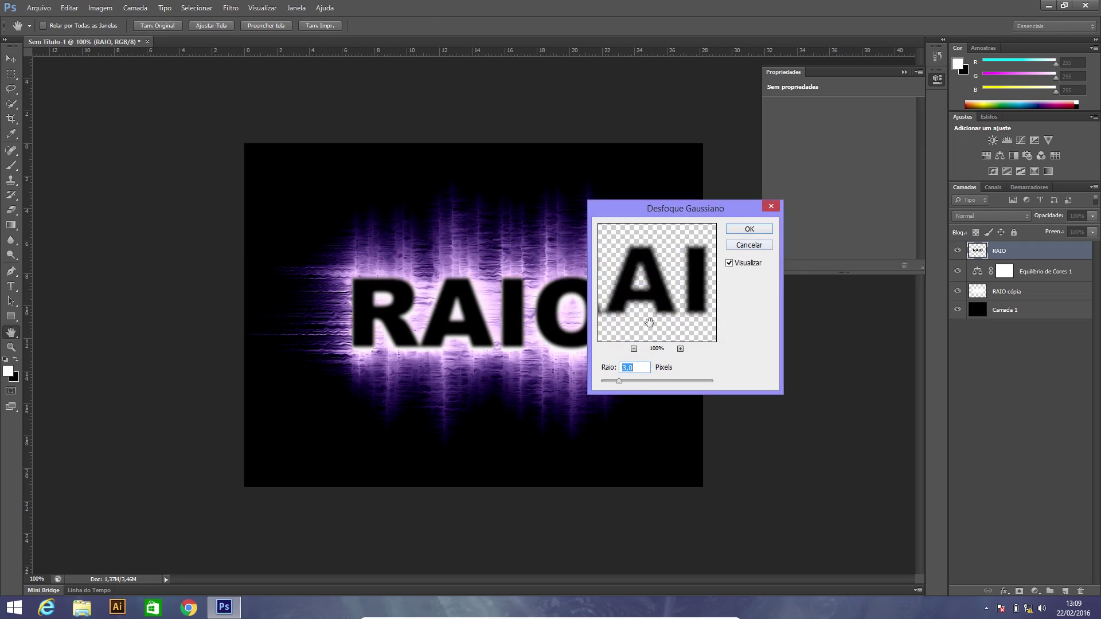
left_click_drag(647, 385, 628, 383)
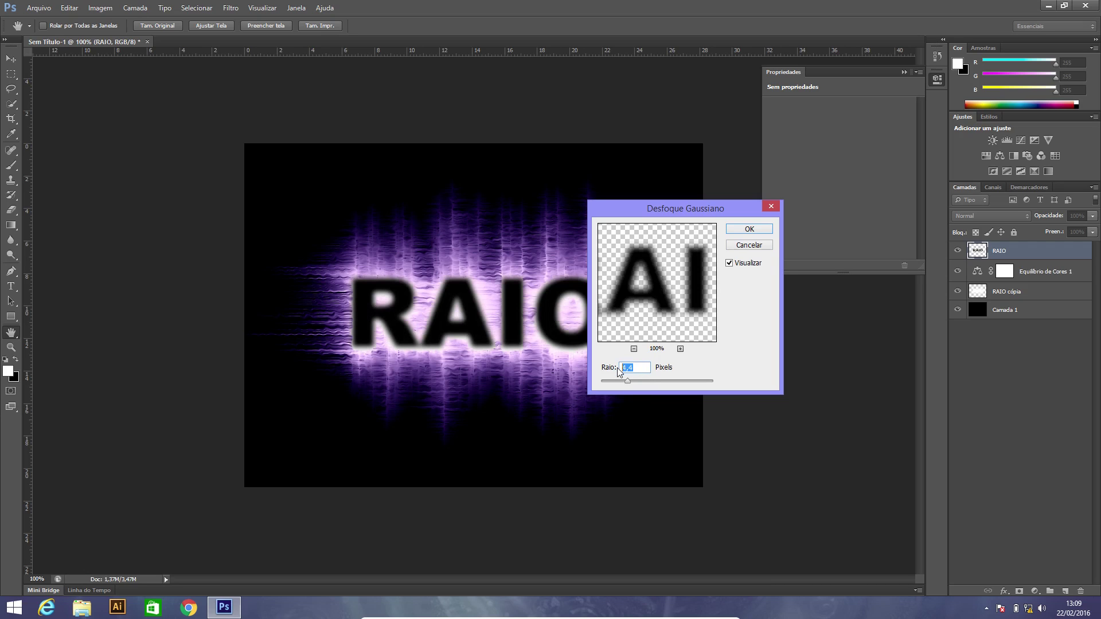
type("3")
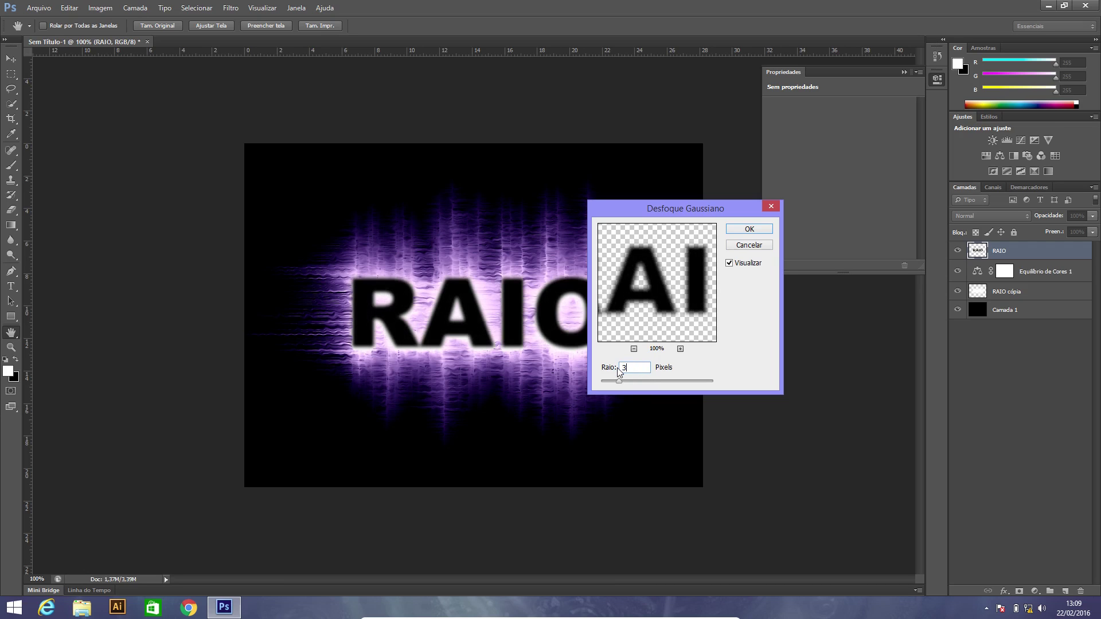
left_click(750, 229)
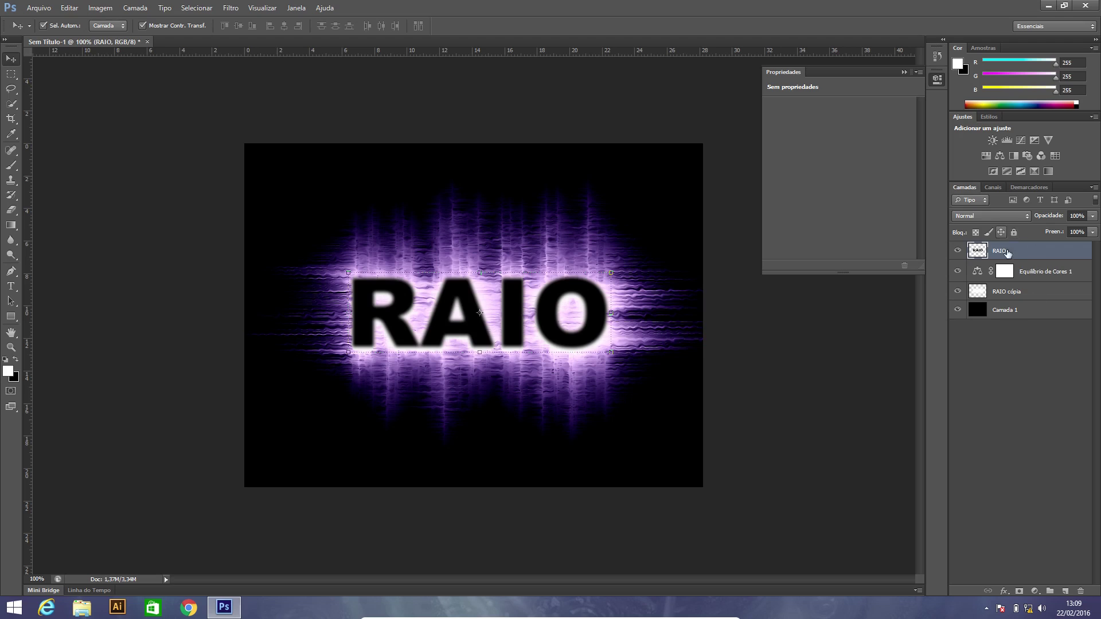
Lower the top RAIO layer's opacity to 87% and deselect the layer.
left_click(1093, 216)
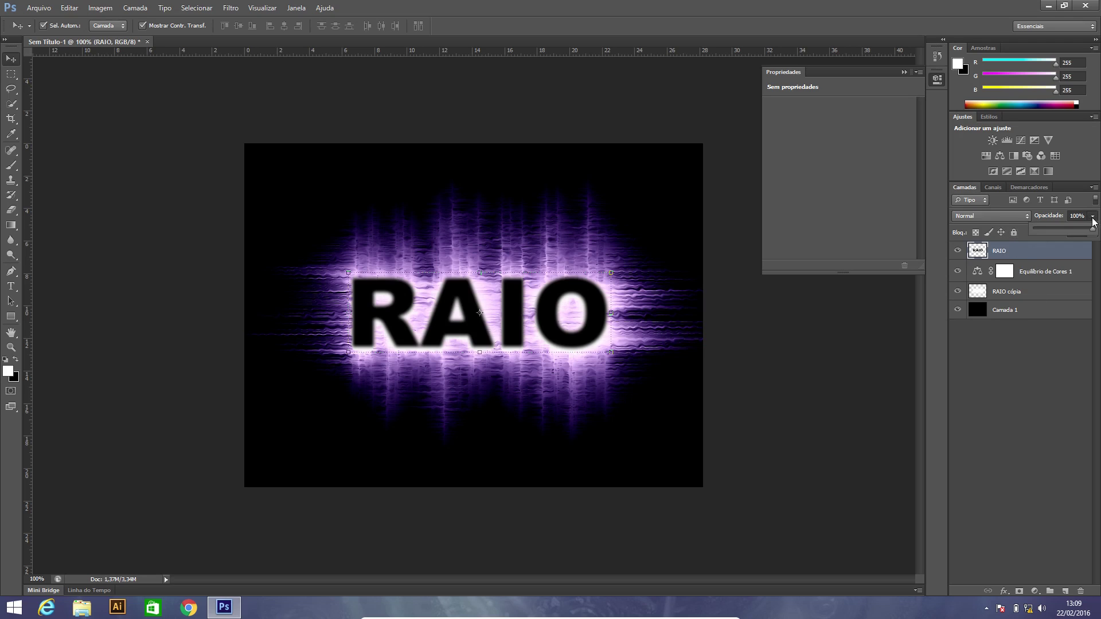
left_click_drag(1092, 232, 1088, 231)
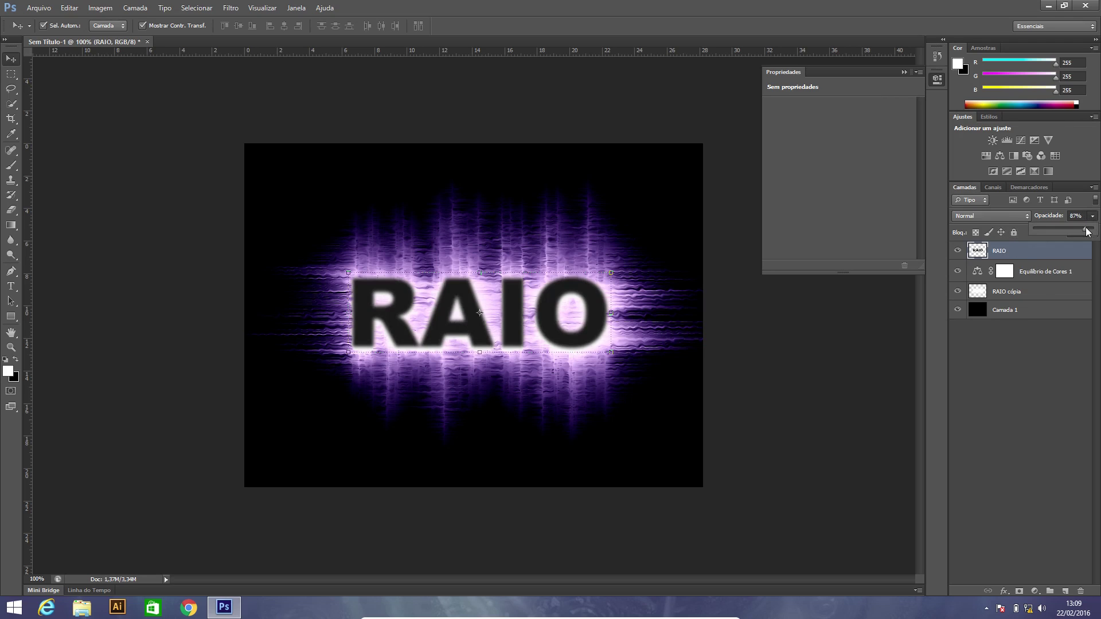
left_click(987, 354)
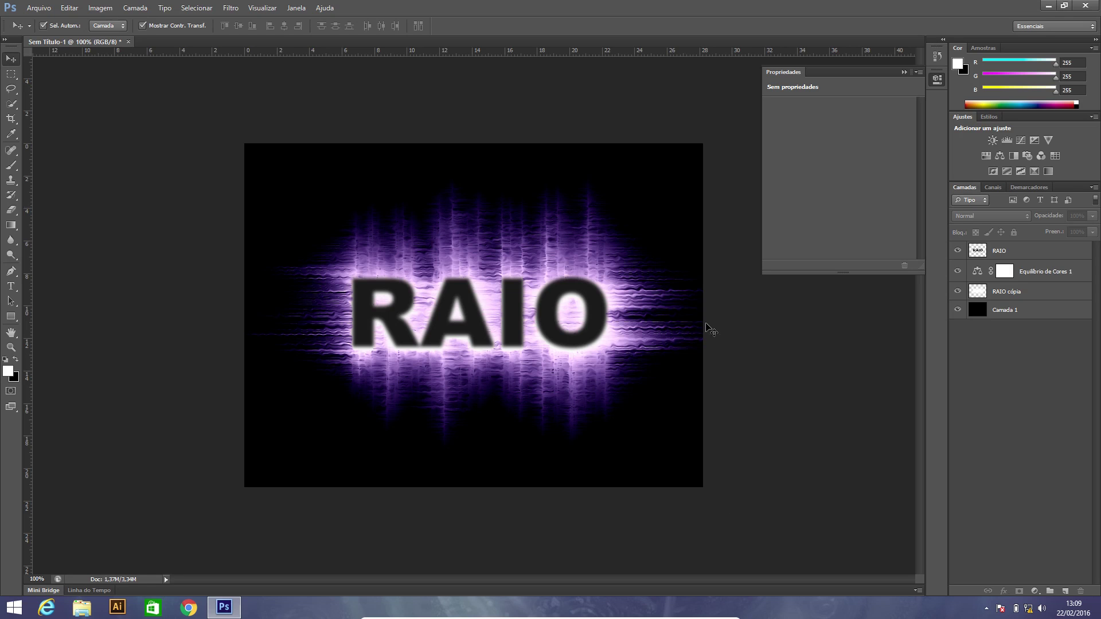
mouse_move(715, 611)
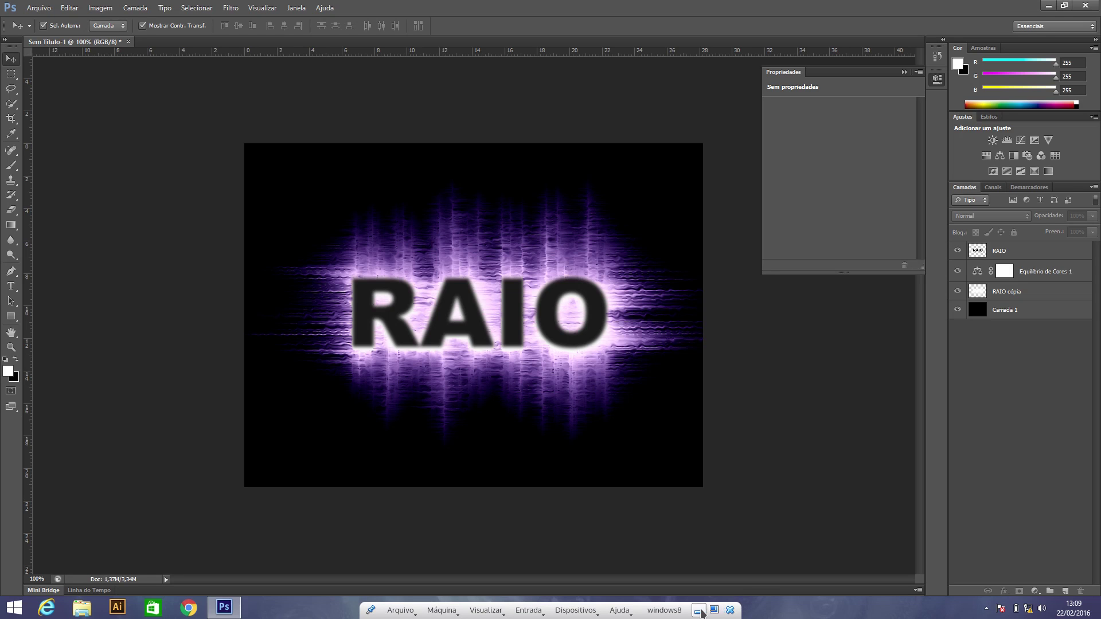